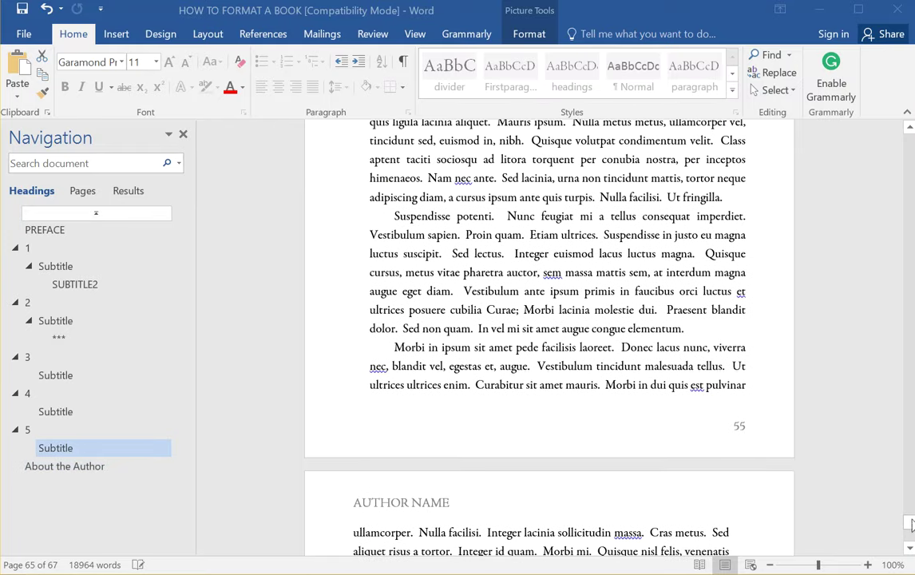
Step: Return from the manuscript's end to page 1, click into the checklist, then scroll to the PREFACE page
{"action": "left_click_drag", "start_coordinate": [894, 393], "coordinate": [903, 139]}
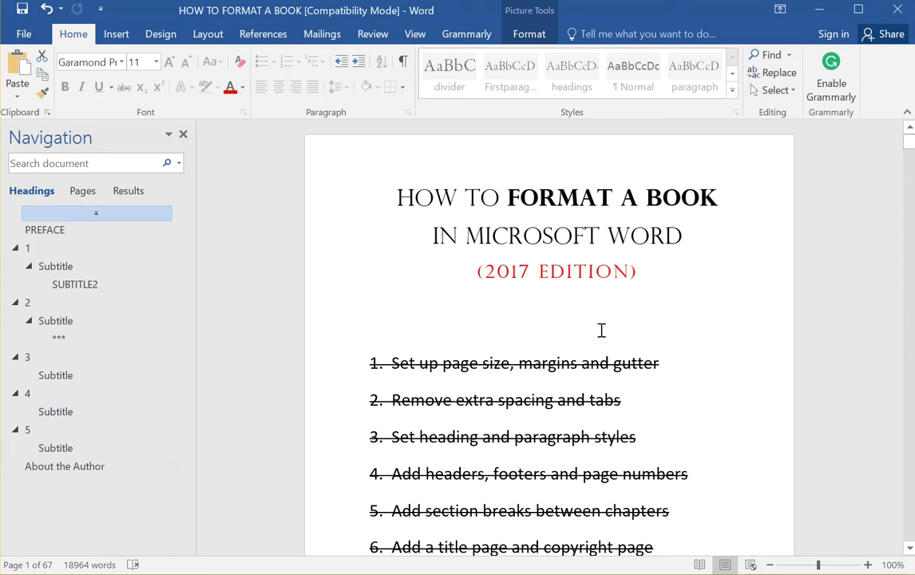
{"action": "scroll", "coordinate": [527, 414], "scroll_direction": "down", "scroll_amount": 5}
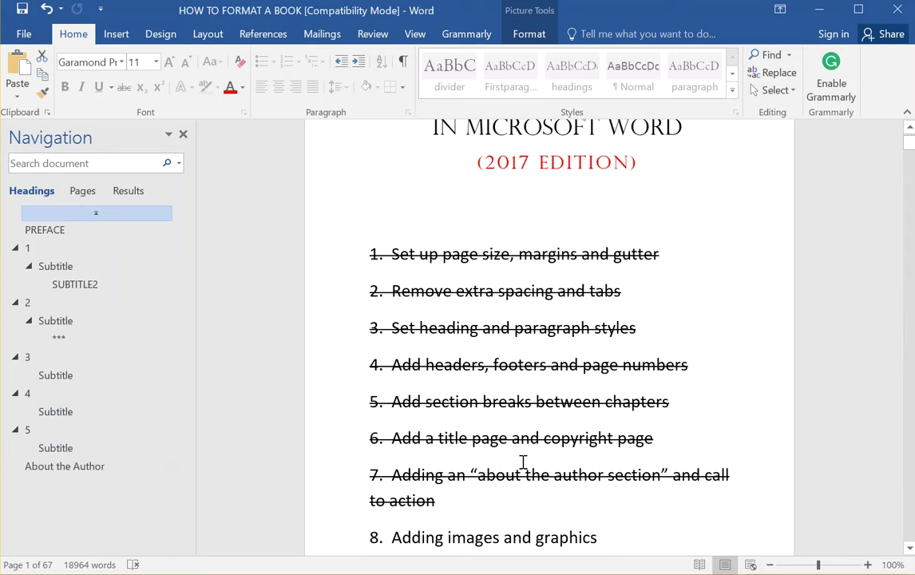
{"action": "scroll", "coordinate": [472, 376], "scroll_direction": "up", "scroll_amount": 3}
{"action": "scroll", "coordinate": [472, 375], "scroll_direction": "down", "scroll_amount": 3}
{"action": "scroll", "coordinate": [471, 377], "scroll_direction": "up", "scroll_amount": 5}
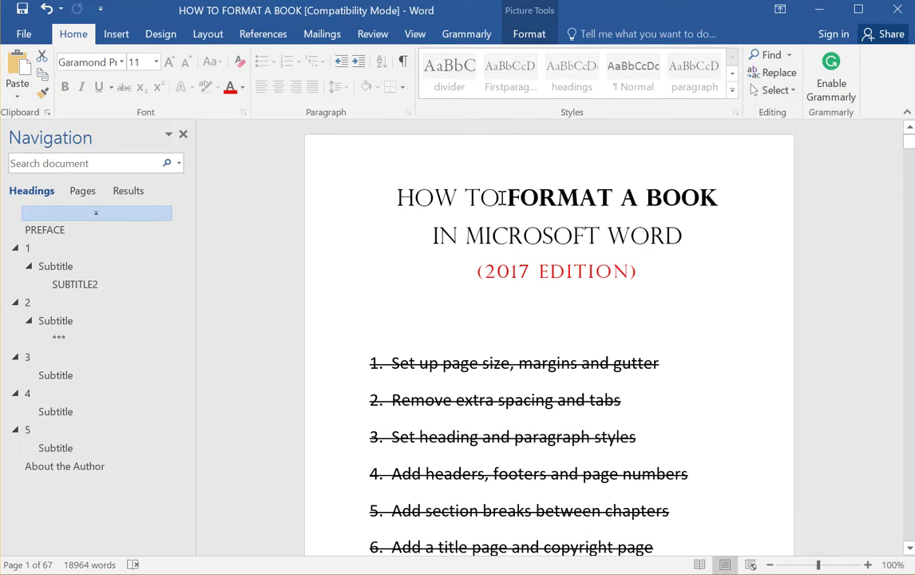
{"action": "scroll", "coordinate": [530, 319], "scroll_direction": "down", "scroll_amount": 8}
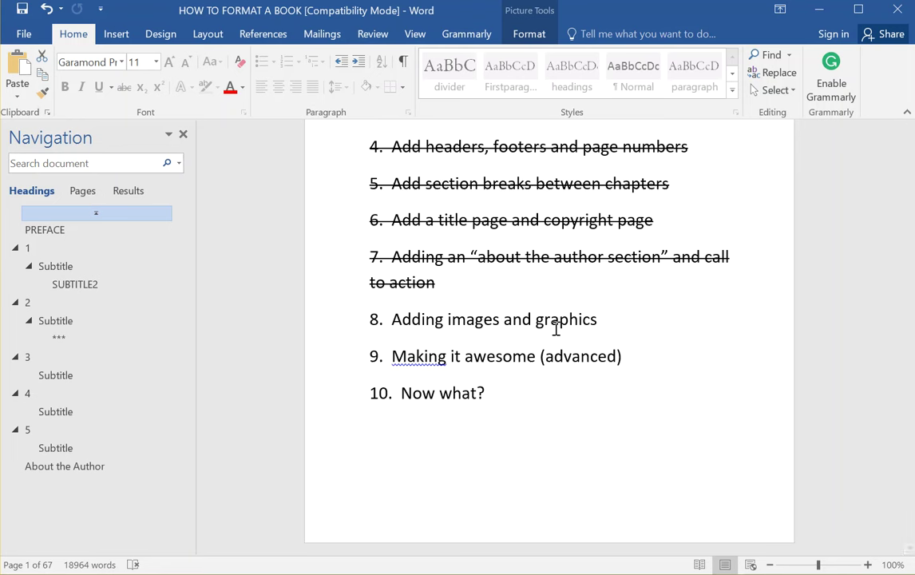
{"action": "left_click", "coordinate": [556, 327]}
{"action": "scroll", "coordinate": [399, 399], "scroll_direction": "down", "scroll_amount": 5}
{"action": "scroll", "coordinate": [417, 417], "scroll_direction": "down", "scroll_amount": 10}
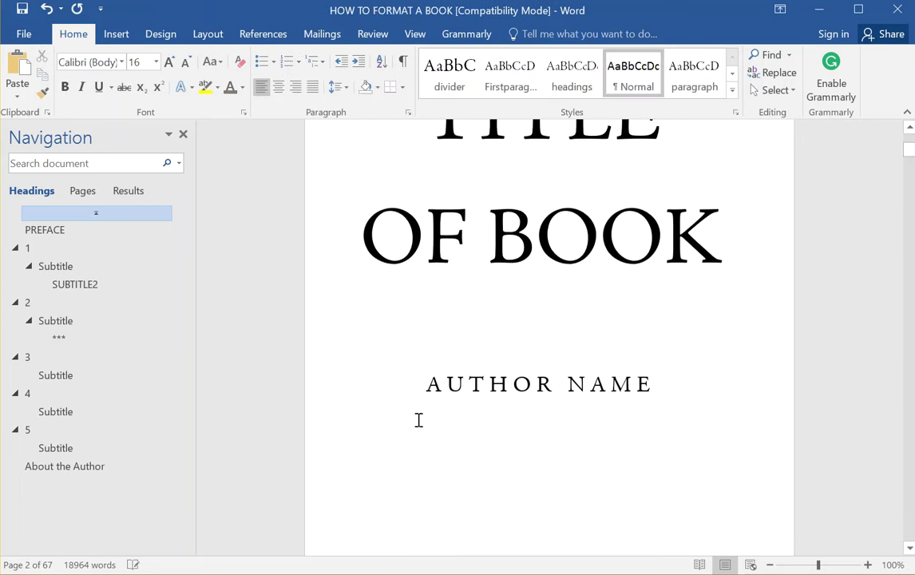
{"action": "scroll", "coordinate": [441, 436], "scroll_direction": "down", "scroll_amount": 20}
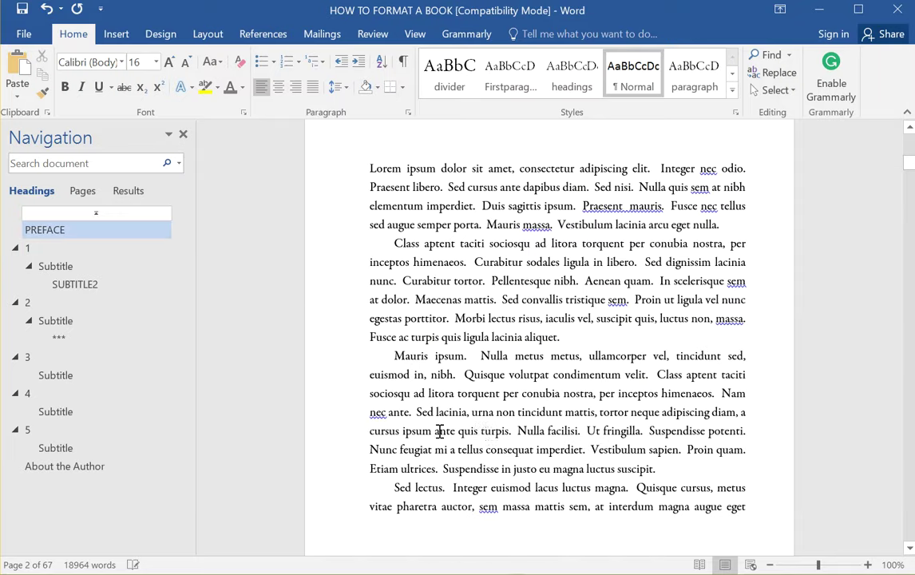
{"action": "scroll", "coordinate": [503, 351], "scroll_direction": "up", "scroll_amount": 3}
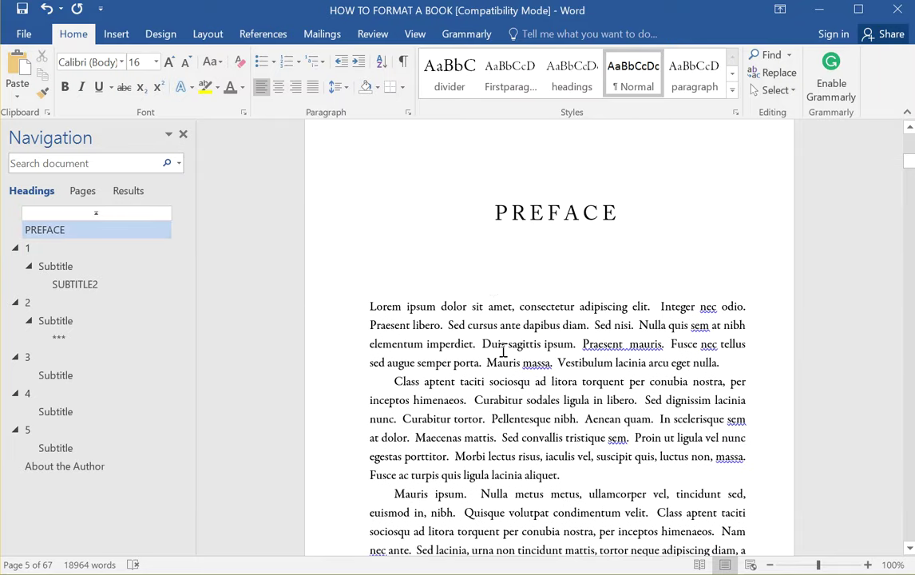
Step: Switch the view to One Page and scroll down past the preface
{"action": "left_click", "coordinate": [414, 35]}
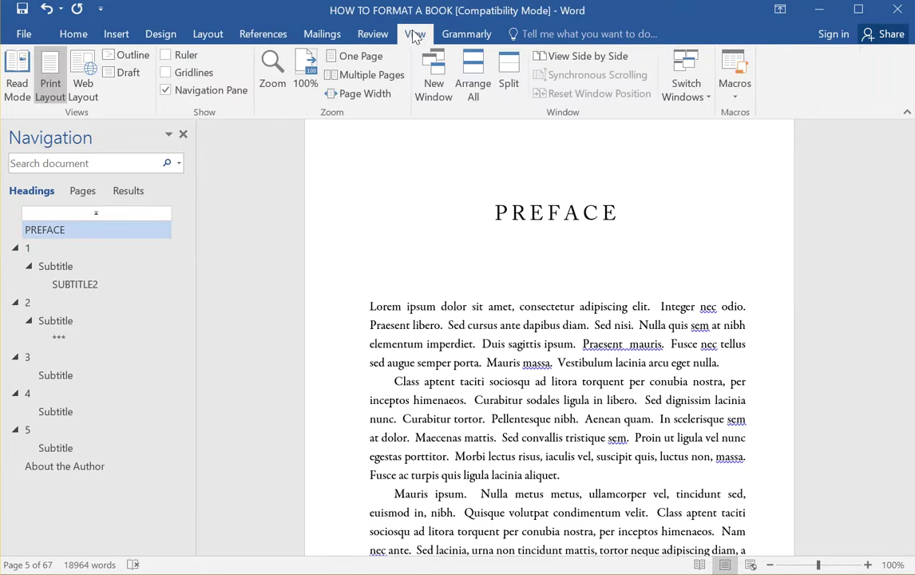
{"action": "left_click", "coordinate": [353, 60]}
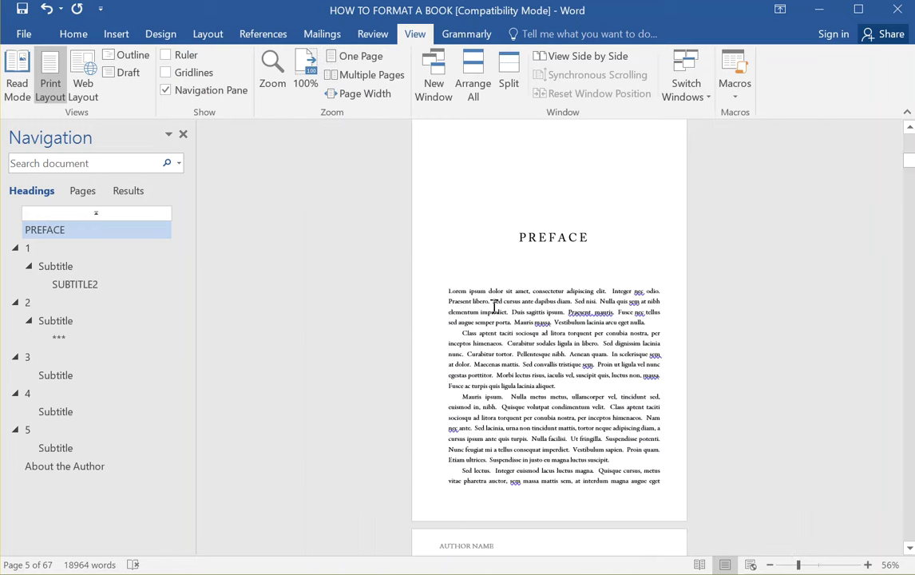
{"action": "scroll", "coordinate": [593, 373], "scroll_direction": "down", "scroll_amount": 10}
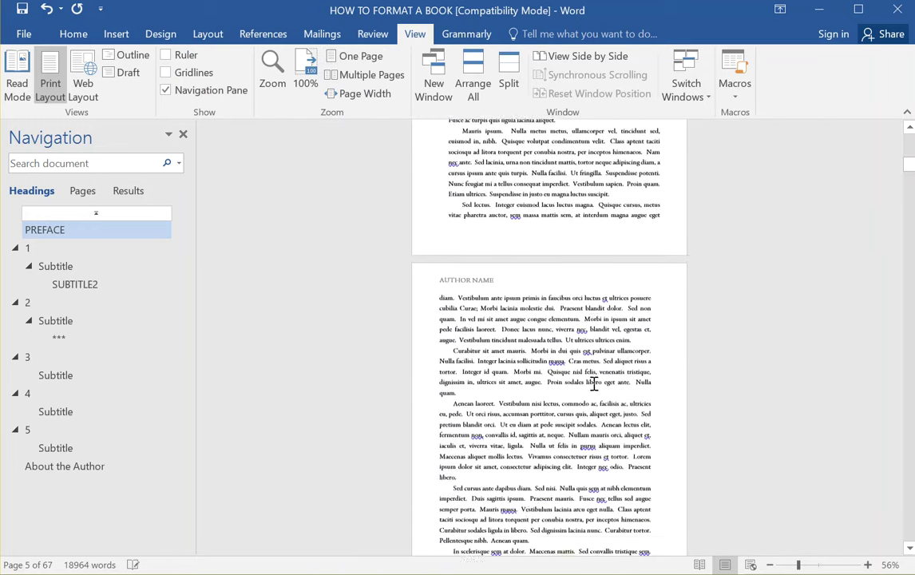
{"action": "scroll", "coordinate": [488, 367], "scroll_direction": "down", "scroll_amount": 3}
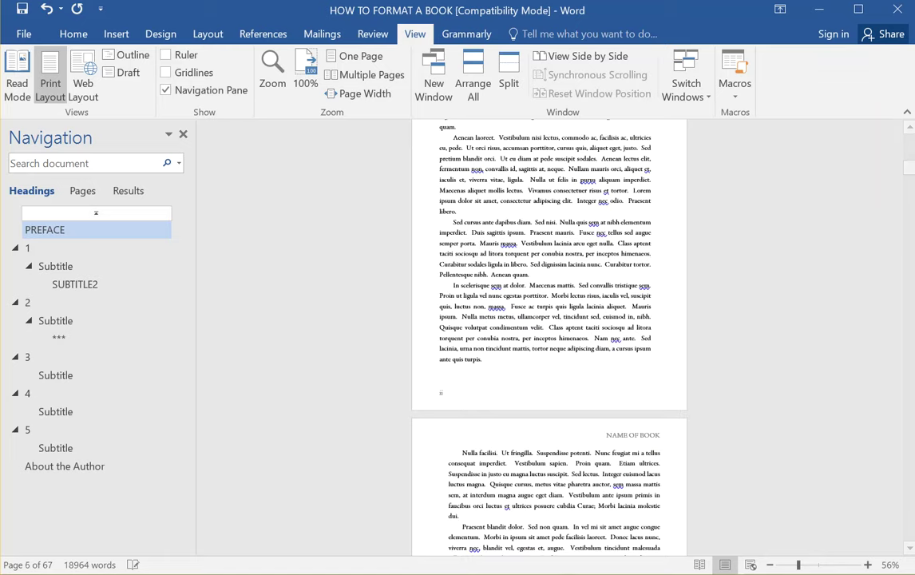
Step: Drag the fairy image Oleskevich-115-8_0x10_0-02A from the childrensbook folder onto page 6
{"action": "left_click", "coordinate": [7, 263]}
{"action": "left_click_drag", "start_coordinate": [40, 29], "coordinate": [127, 55]}
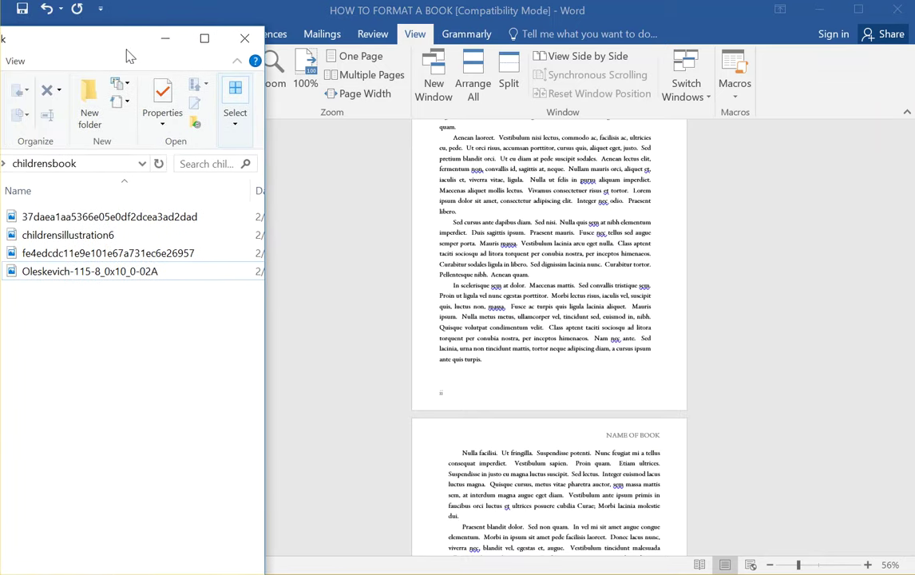
{"action": "left_click", "coordinate": [58, 273]}
{"action": "left_click_drag", "start_coordinate": [58, 273], "coordinate": [449, 258]}
{"action": "scroll", "coordinate": [496, 276], "scroll_direction": "up", "scroll_amount": 3}
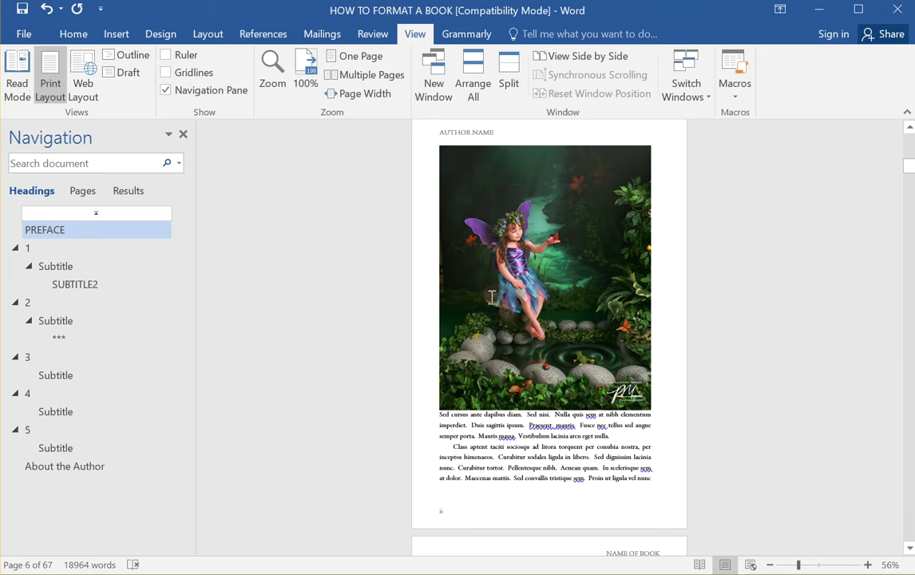
Step: Push 'Sed cursus' below the fairy picture, undo a stray paste, and open a line after 'Etiam ultrices'
{"action": "scroll", "coordinate": [477, 285], "scroll_direction": "up", "scroll_amount": 2}
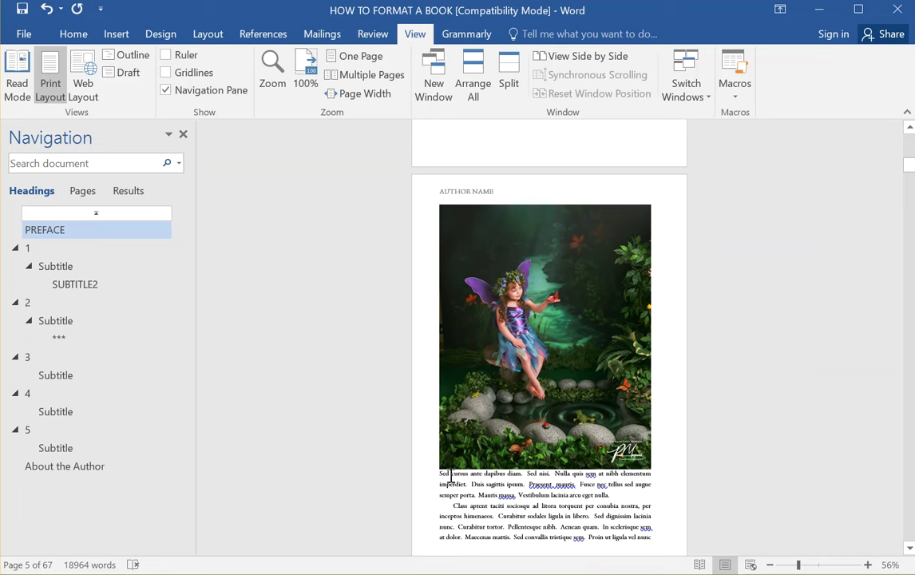
{"action": "scroll", "coordinate": [505, 258], "scroll_direction": "up", "scroll_amount": 3}
{"action": "scroll", "coordinate": [470, 419], "scroll_direction": "down", "scroll_amount": 5}
{"action": "left_click", "coordinate": [440, 416]}
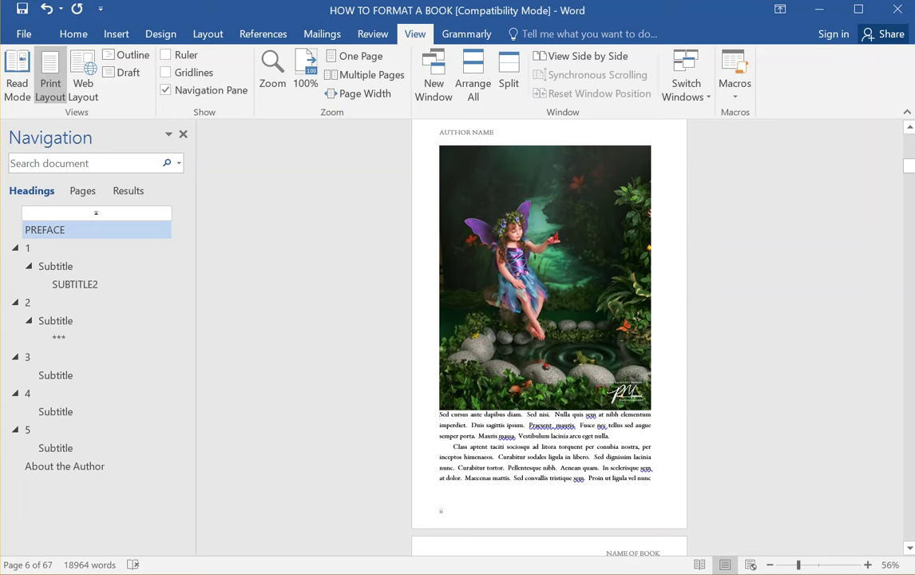
{"action": "type", "text": "Lorem ipsum dolor sit amet, consectetur adipiscing elit. Integer nec odio. Praesent libero."}
{"action": "key", "text": "Return"}
{"action": "key", "text": "Return"}
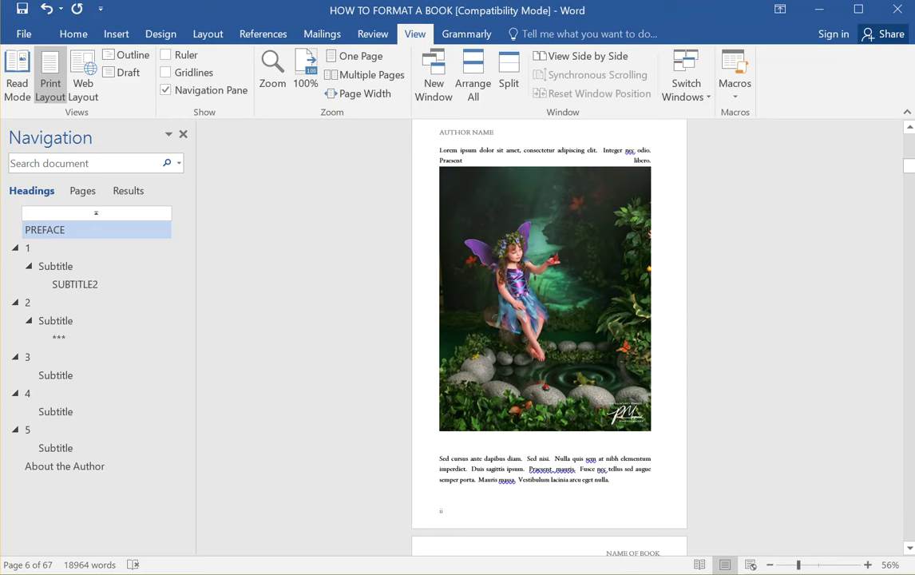
{"action": "key", "text": "ctrl+z"}
{"action": "scroll", "coordinate": [615, 250], "scroll_direction": "down", "scroll_amount": 5}
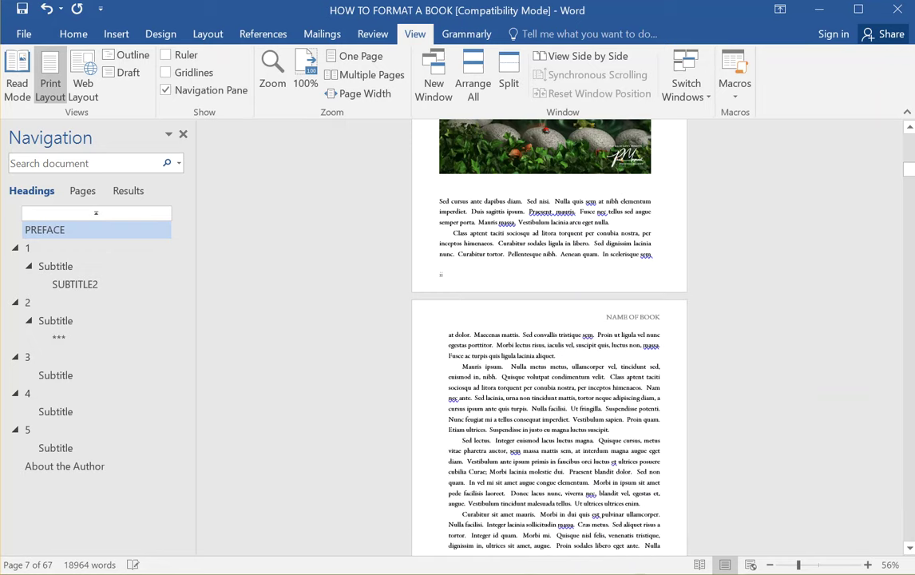
{"action": "key", "text": "Return"}
{"action": "key", "text": "Return"}
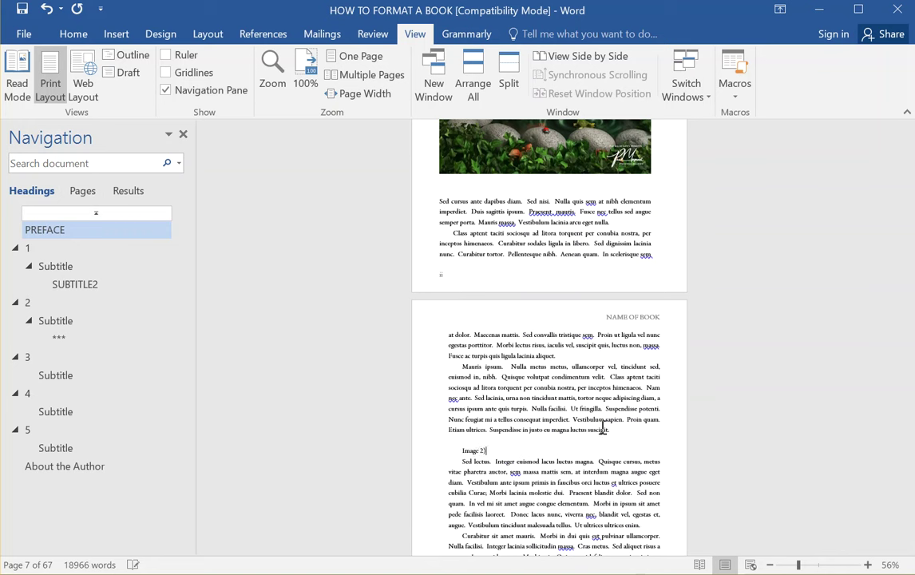
Step: Complete the placeholder as '(Image 2)' and add an empty paragraph after it
{"action": "left_click_drag", "start_coordinate": [423, 452], "coordinate": [479, 452]}
{"action": "key", "text": "Home"}
{"action": "type", "text": "("}
{"action": "key", "text": "Return"}
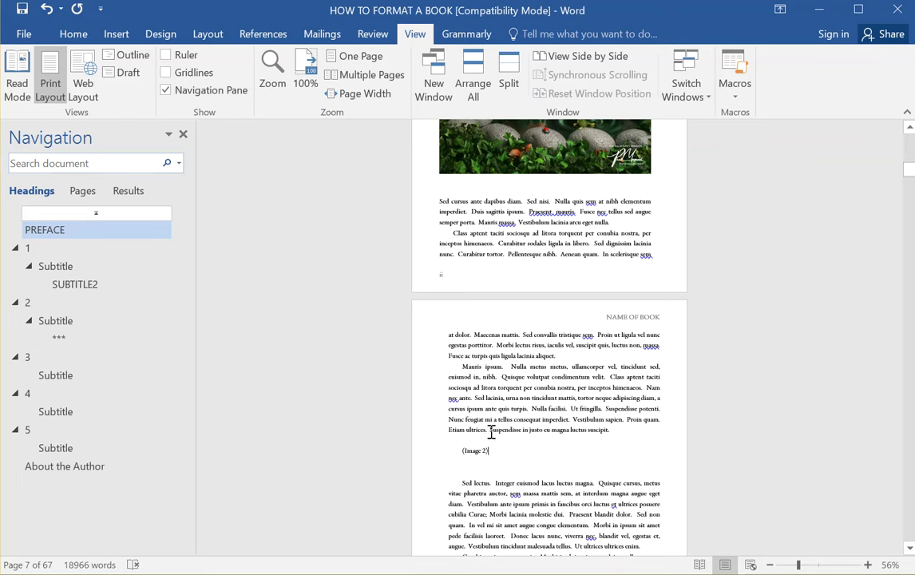
Step: Replace the (Image 2) placeholder with the childrensillustration6 picture from the childrensbook folder
{"action": "triple_click", "coordinate": [445, 450]}
{"action": "left_click", "coordinate": [116, 33]}
{"action": "left_click", "coordinate": [134, 72]}
{"action": "double_click", "coordinate": [198, 132]}
{"action": "left_click", "coordinate": [292, 140]}
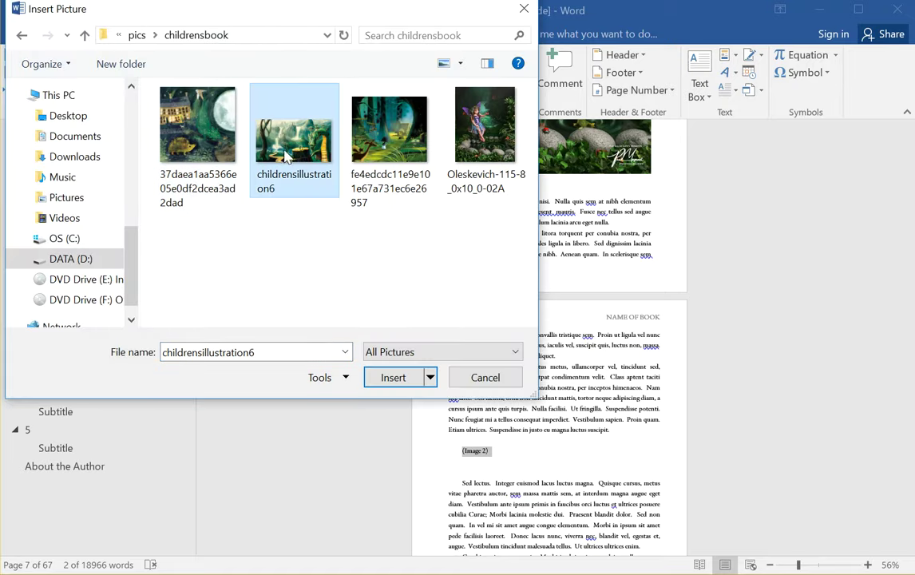
{"action": "left_click", "coordinate": [393, 377]}
{"action": "scroll", "coordinate": [543, 432], "scroll_direction": "down", "scroll_amount": 1}
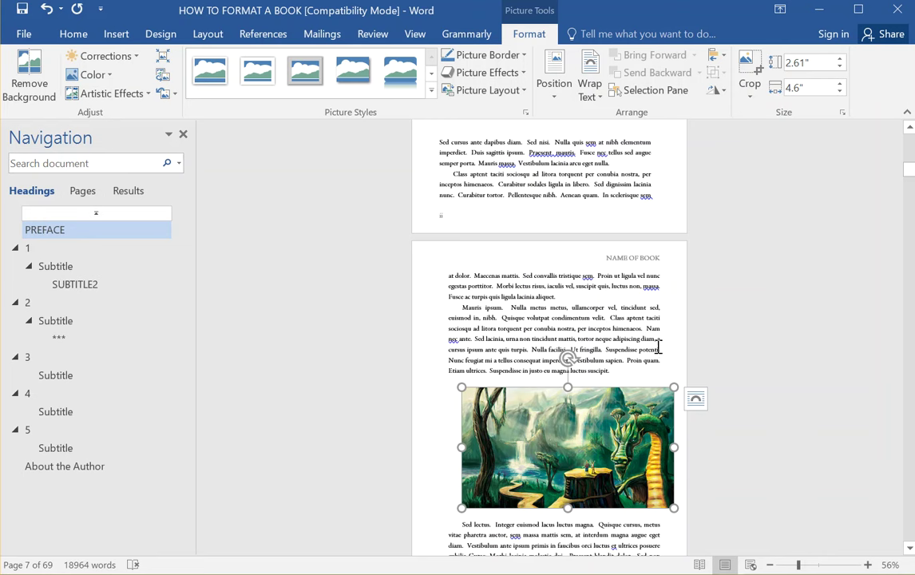
Step: Check the landscape picture's text-wrapping layout options, then deselect it
{"action": "left_click", "coordinate": [697, 400]}
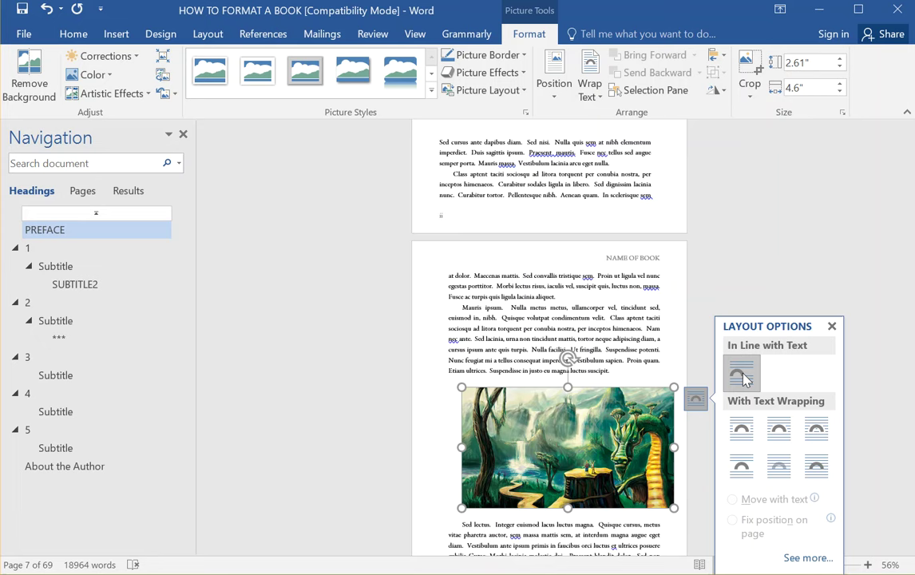
{"action": "left_click", "coordinate": [616, 370]}
{"action": "left_click", "coordinate": [477, 389]}
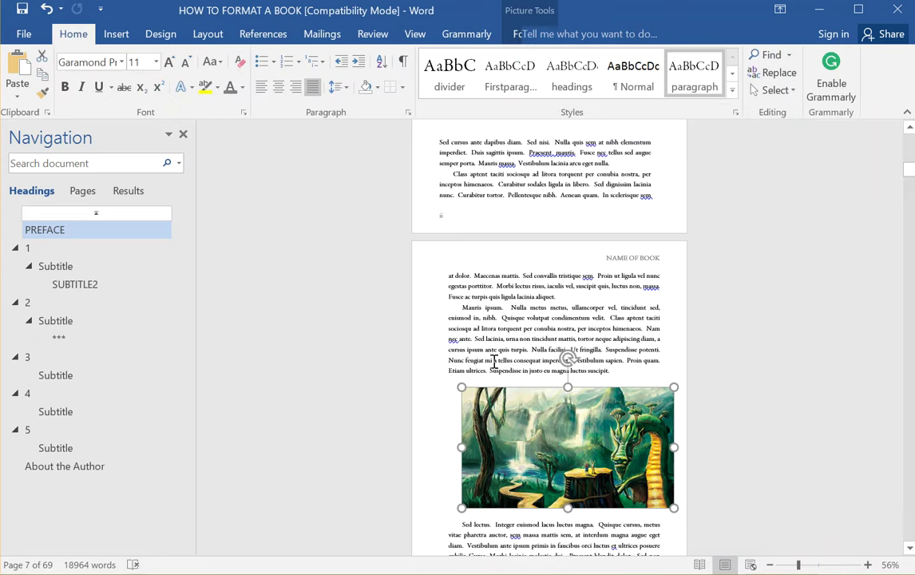
{"action": "left_click", "coordinate": [494, 376]}
{"action": "scroll", "coordinate": [483, 383], "scroll_direction": "up", "scroll_amount": 5}
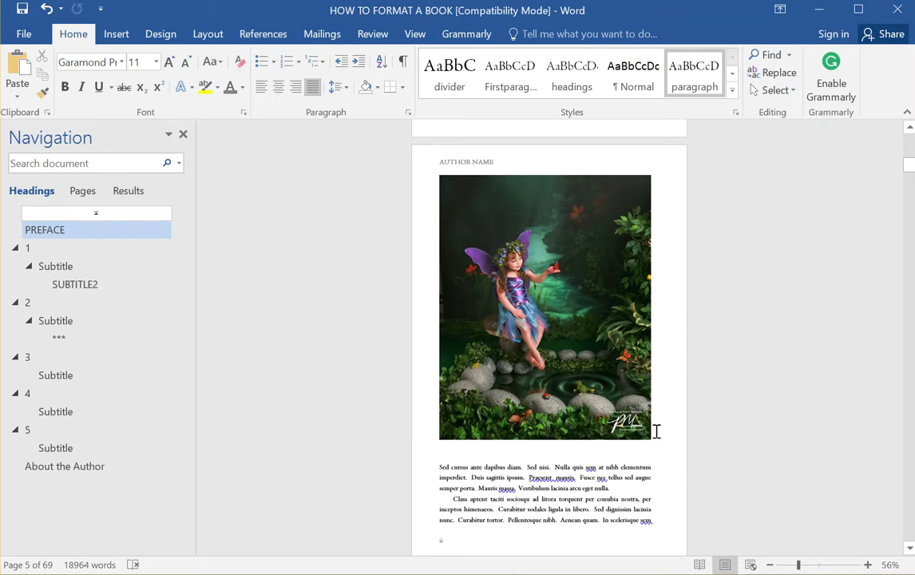
{"action": "scroll", "coordinate": [479, 454], "scroll_direction": "down", "scroll_amount": 5}
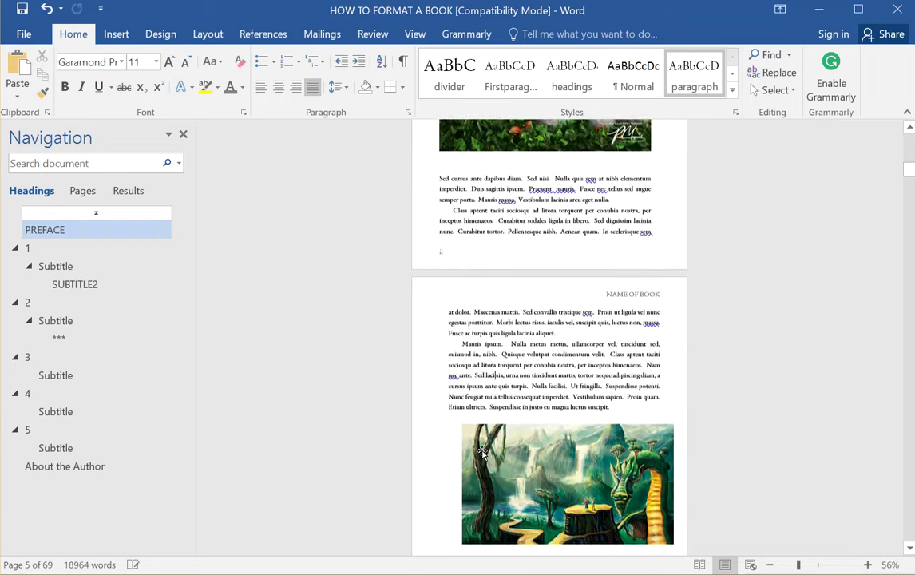
Step: Apply the Firstparagraph style to the landscape picture's paragraph
{"action": "left_click", "coordinate": [515, 389]}
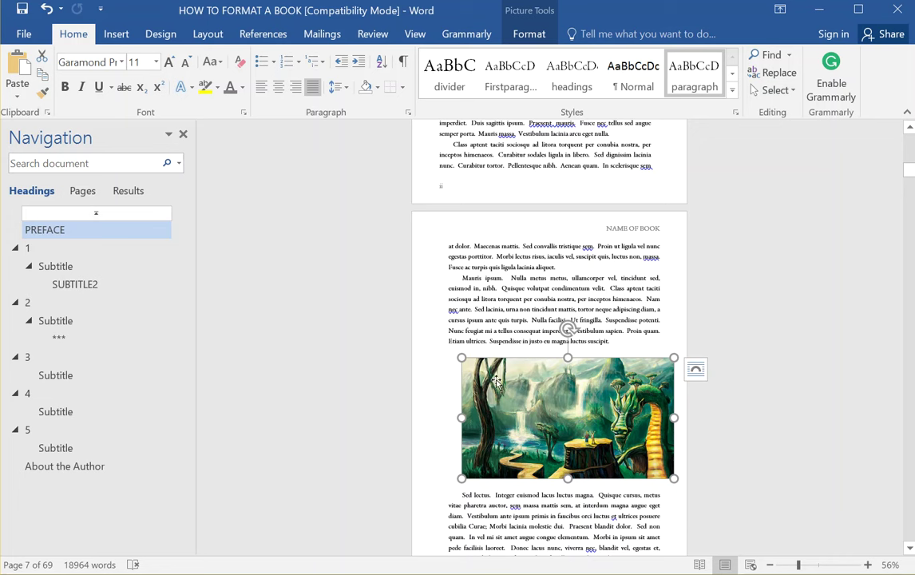
{"action": "left_click", "coordinate": [513, 78]}
{"action": "left_click", "coordinate": [524, 290]}
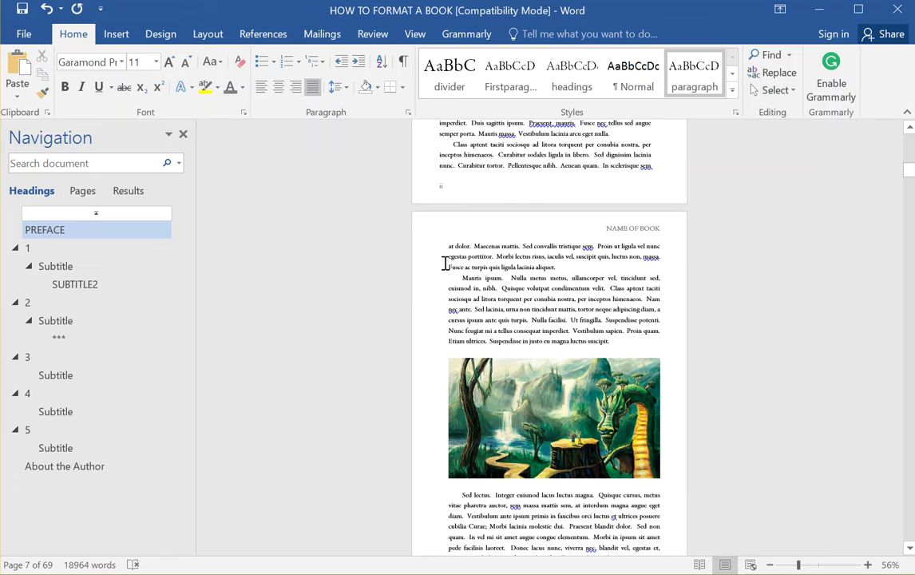
Step: Scroll back to the landscape illustration on page 7 and select it
{"action": "scroll", "coordinate": [452, 297], "scroll_direction": "down", "scroll_amount": 2}
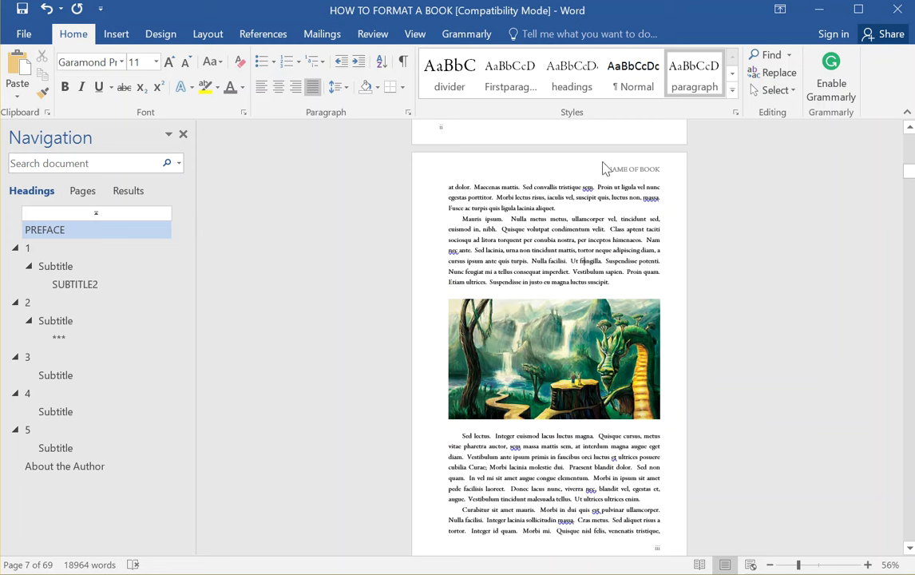
{"action": "scroll", "coordinate": [571, 328], "scroll_direction": "down", "scroll_amount": 1}
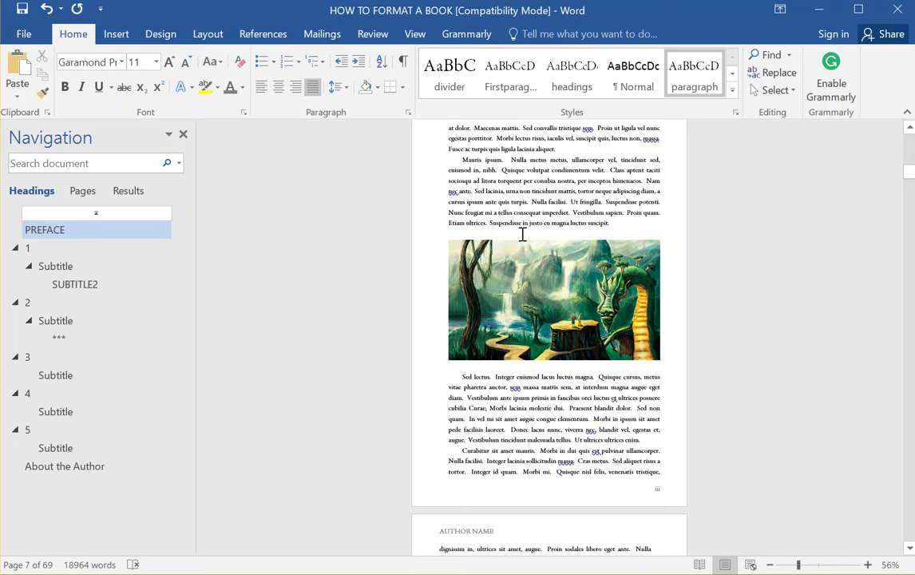
{"action": "scroll", "coordinate": [503, 411], "scroll_direction": "down", "scroll_amount": 2}
{"action": "scroll", "coordinate": [512, 403], "scroll_direction": "up", "scroll_amount": 2}
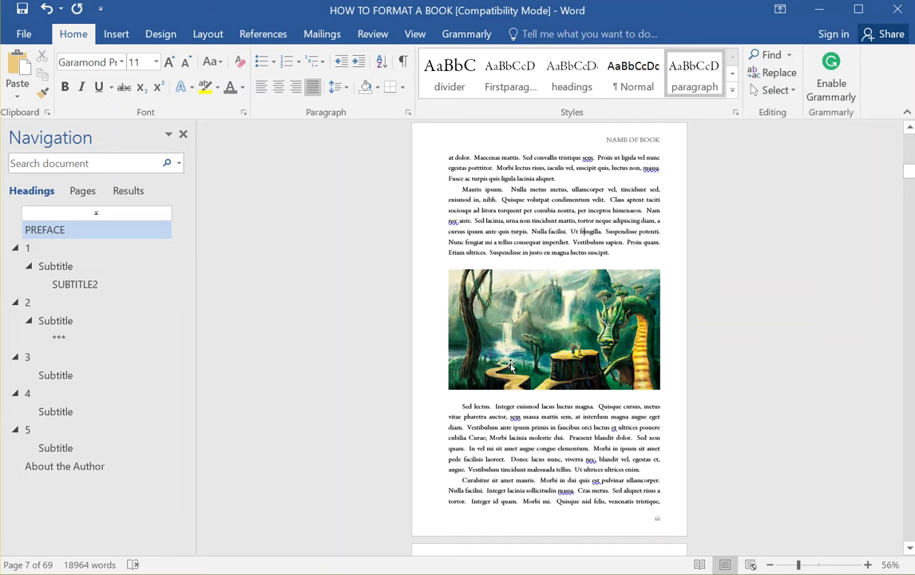
{"action": "scroll", "coordinate": [512, 366], "scroll_direction": "up", "scroll_amount": 2}
{"action": "scroll", "coordinate": [513, 307], "scroll_direction": "down", "scroll_amount": 3}
{"action": "double_click", "coordinate": [497, 270]}
Step: Open the landscape image's shortcut menu, look over the childrensbook image files, then return to Word
{"action": "right_click", "coordinate": [499, 254]}
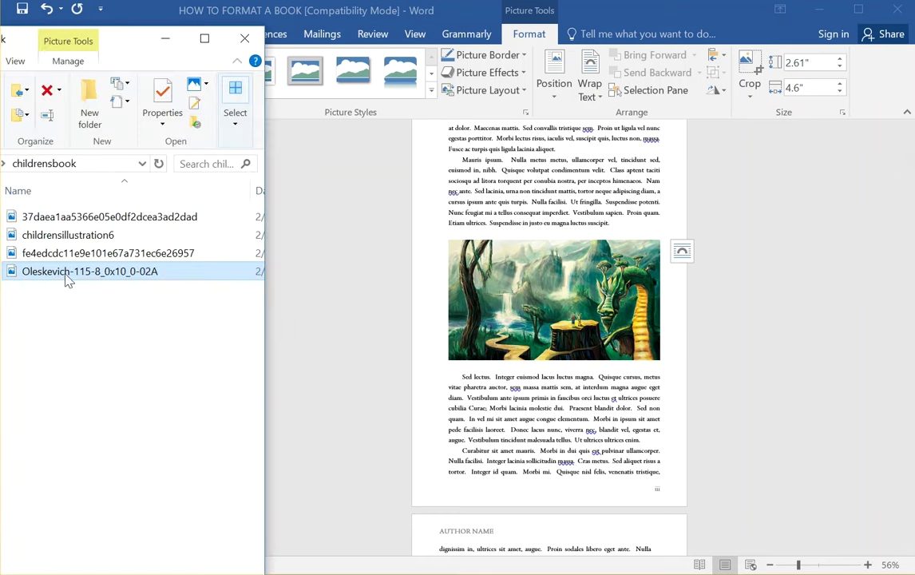
{"action": "mouse_move", "coordinate": [72, 278]}
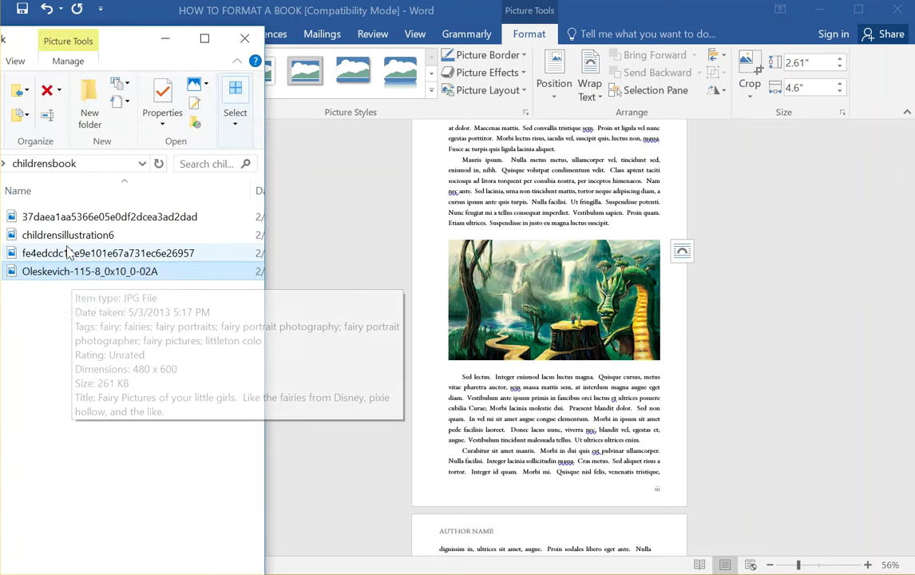
{"action": "mouse_move", "coordinate": [68, 241]}
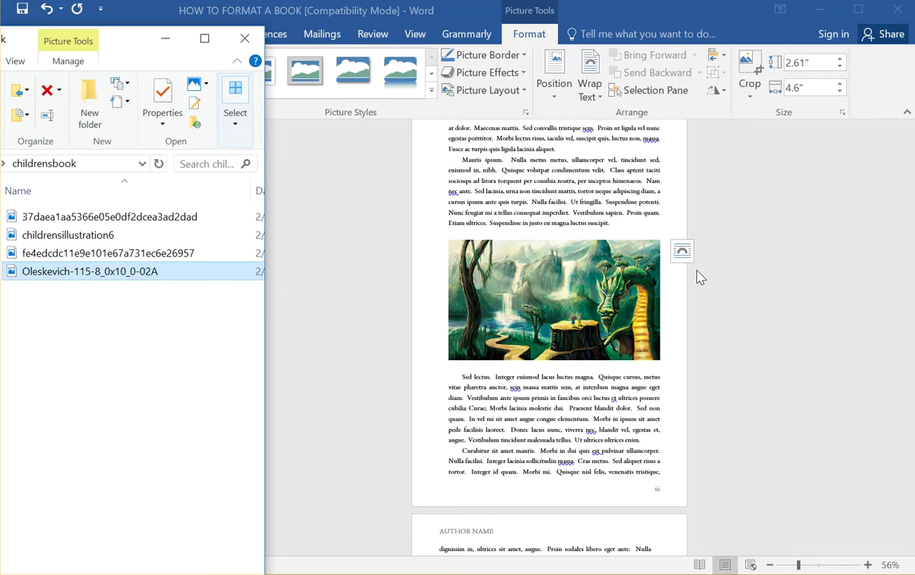
{"action": "left_click", "coordinate": [472, 251]}
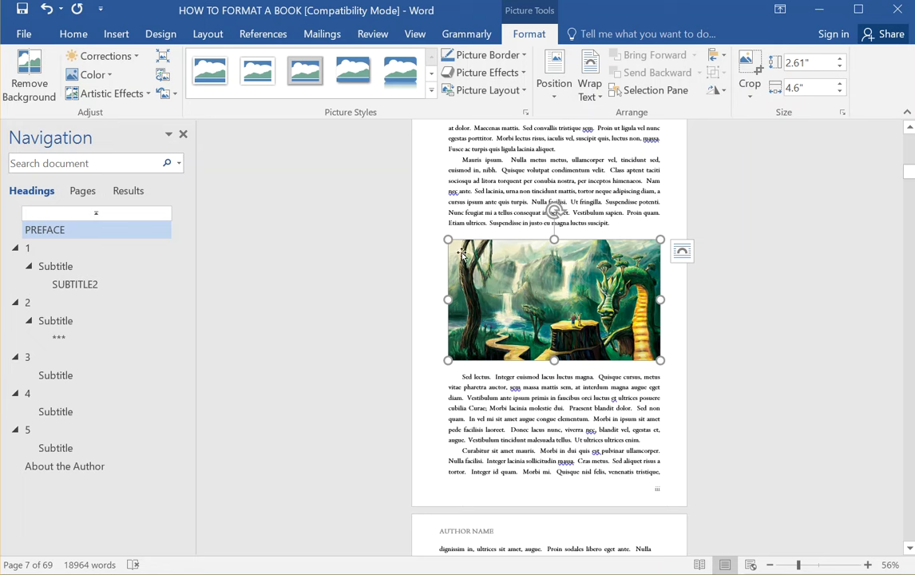
Step: Click in the body text beside the landscape picture to deselect it
{"action": "left_click", "coordinate": [414, 170]}
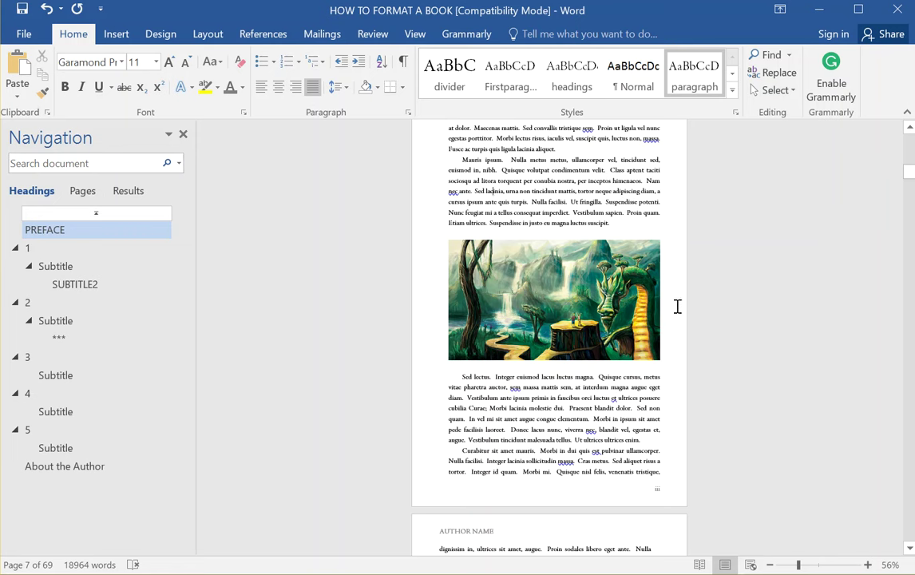
Step: Set a custom page size of 8" width by 8" height through More Paper Sizes
{"action": "left_click", "coordinate": [169, 35]}
{"action": "left_click", "coordinate": [119, 36]}
{"action": "left_click", "coordinate": [209, 35]}
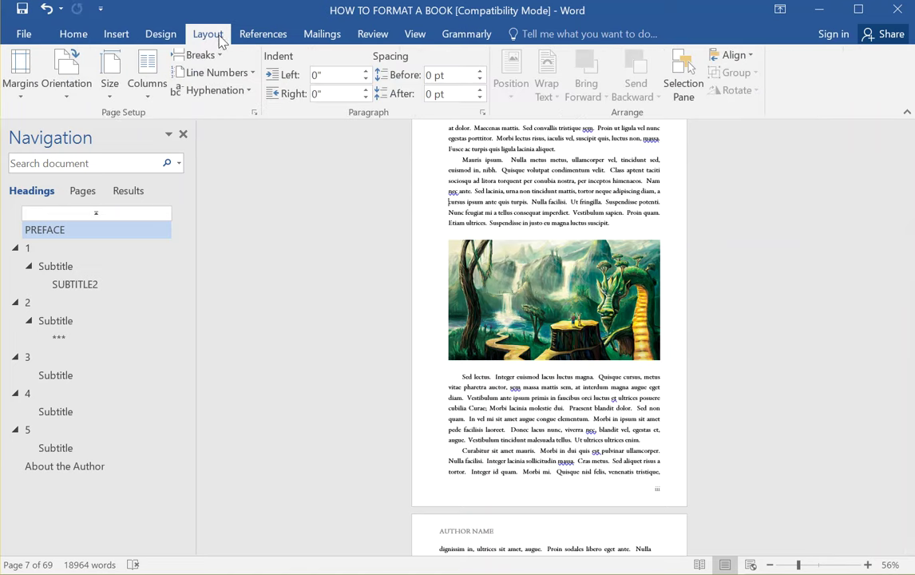
{"action": "left_click", "coordinate": [112, 89]}
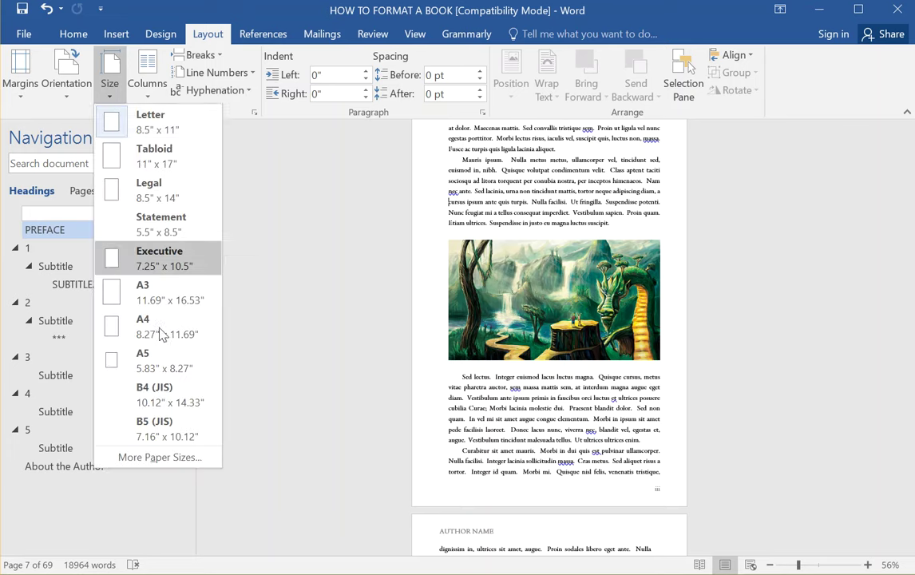
{"action": "left_click", "coordinate": [160, 457]}
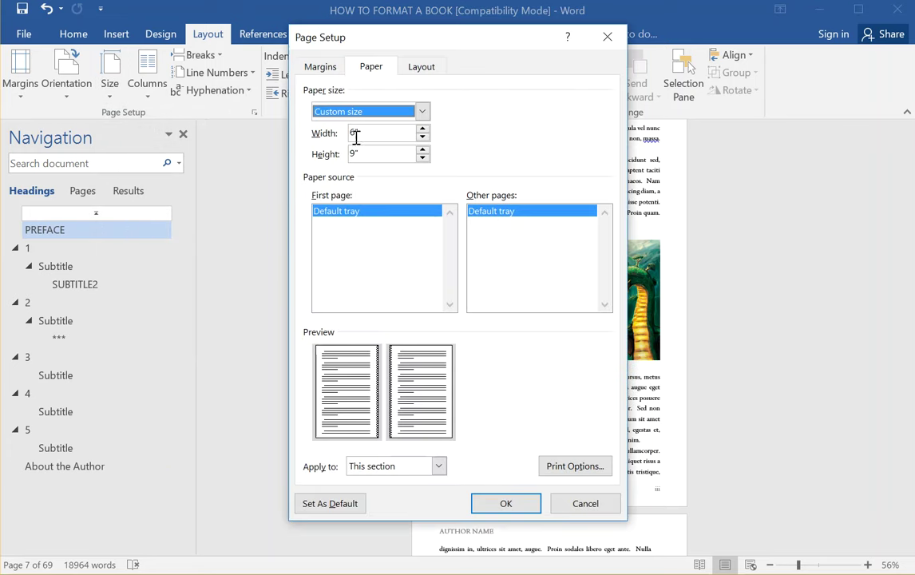
{"action": "key", "text": "Tab"}
{"action": "type", "text": "8"}
{"action": "key", "text": "Tab"}
{"action": "type", "text": "8"}
{"action": "left_click", "coordinate": [506, 501]}
Step: Select the fairy picture and drag its sizing handles outward to span the full page width
{"action": "scroll", "coordinate": [527, 306], "scroll_direction": "up", "scroll_amount": 3}
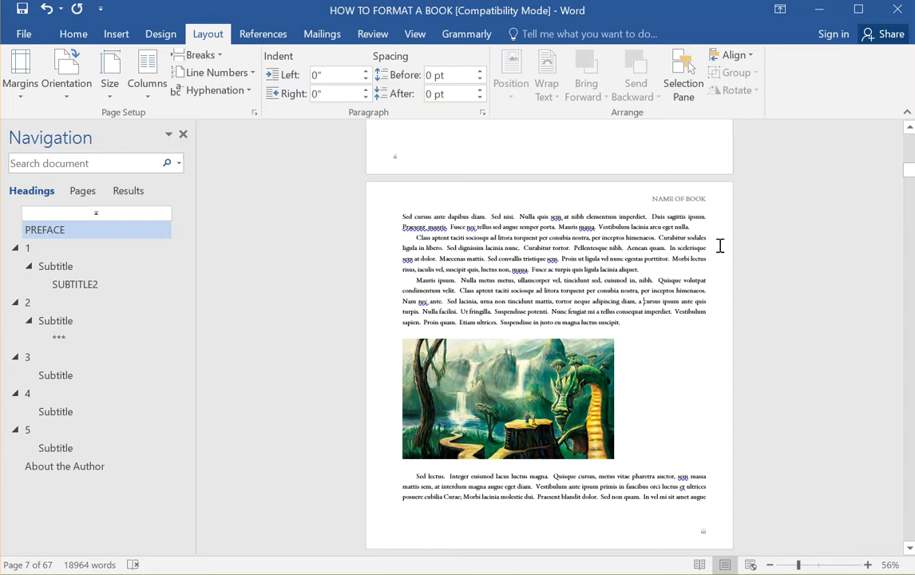
{"action": "scroll", "coordinate": [649, 424], "scroll_direction": "up", "scroll_amount": 10}
{"action": "scroll", "coordinate": [471, 316], "scroll_direction": "up", "scroll_amount": 1}
{"action": "scroll", "coordinate": [448, 296], "scroll_direction": "down", "scroll_amount": 1}
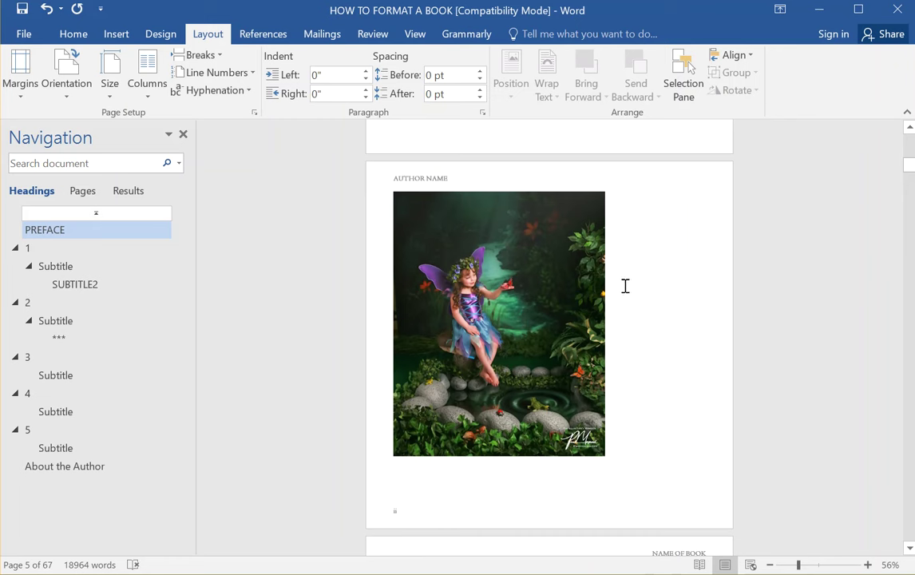
{"action": "left_click", "coordinate": [562, 292]}
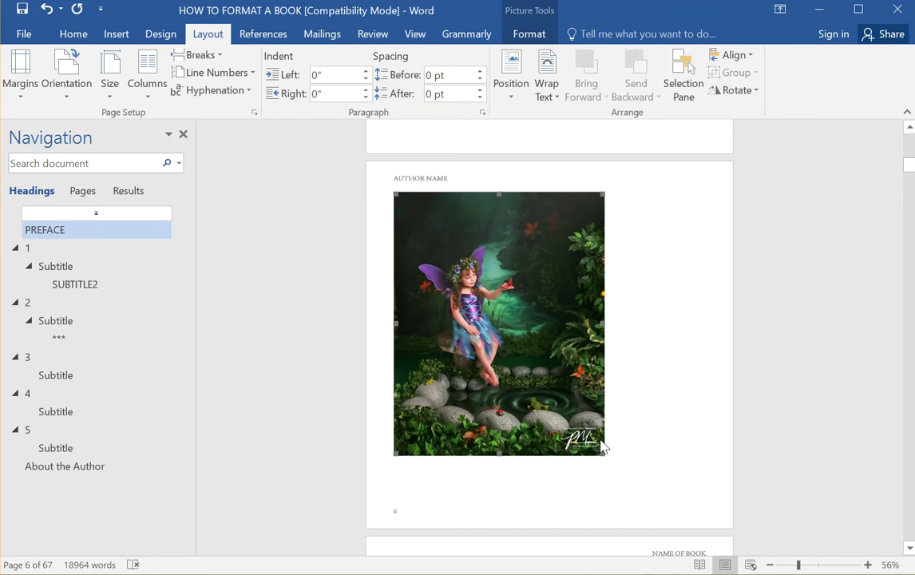
{"action": "left_click_drag", "start_coordinate": [604, 455], "coordinate": [715, 530]}
{"action": "mouse_move", "coordinate": [396, 193]}
{"action": "left_mouse_down"}
{"action": "mouse_move", "coordinate": [355, 175]}
{"action": "mouse_move", "coordinate": [381, 194]}
{"action": "left_mouse_up"}
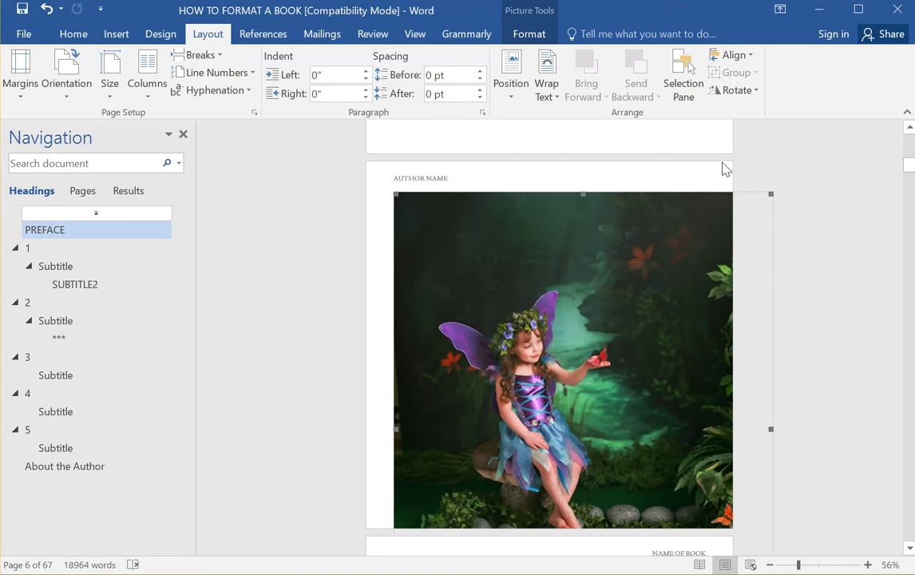
Step: Position the fairy picture at Top Center of the page
{"action": "right_click", "coordinate": [447, 223]}
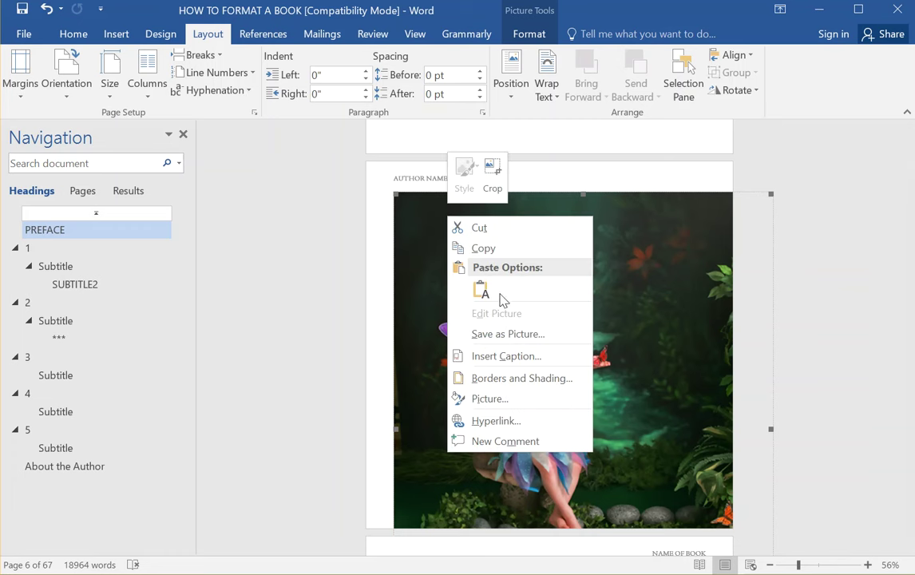
{"action": "left_click", "coordinate": [614, 237]}
{"action": "double_click", "coordinate": [615, 237]}
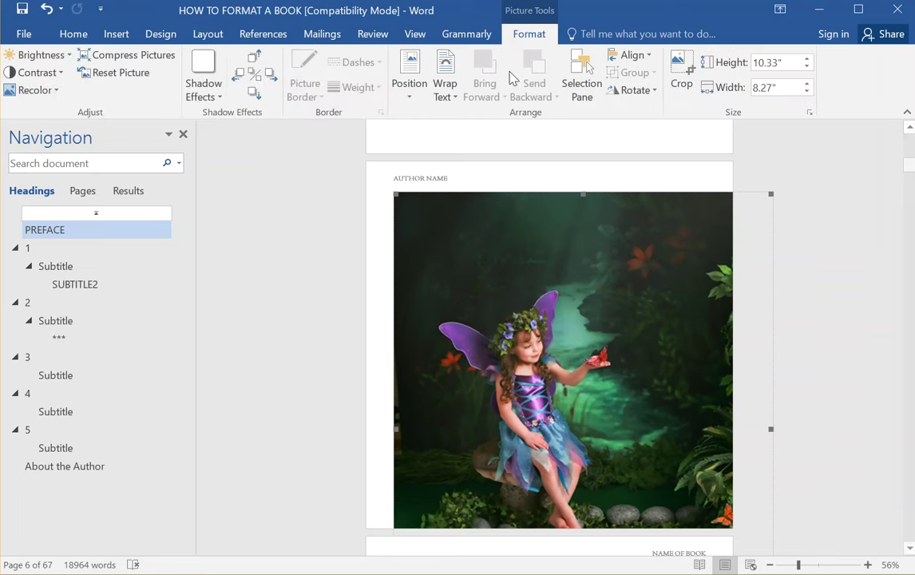
{"action": "left_click", "coordinate": [416, 103]}
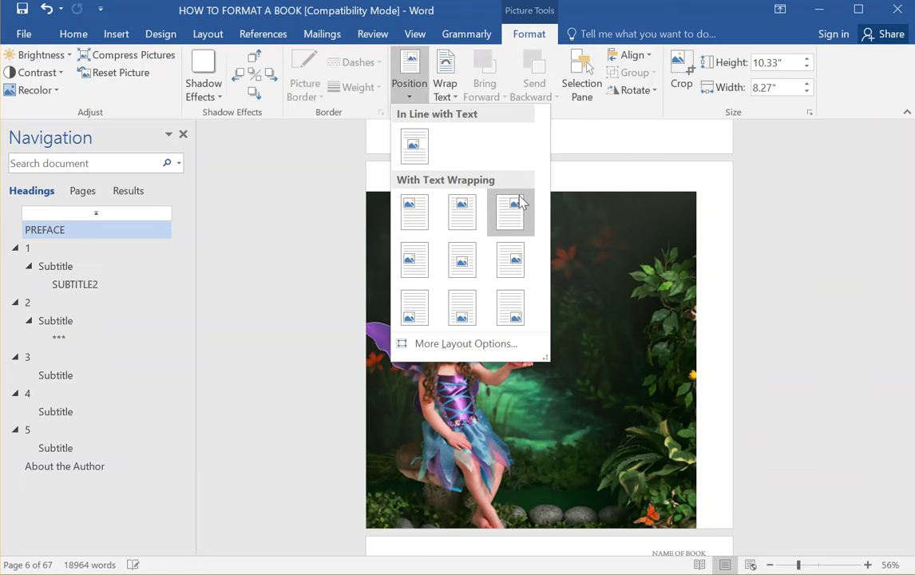
{"action": "left_click", "coordinate": [464, 212]}
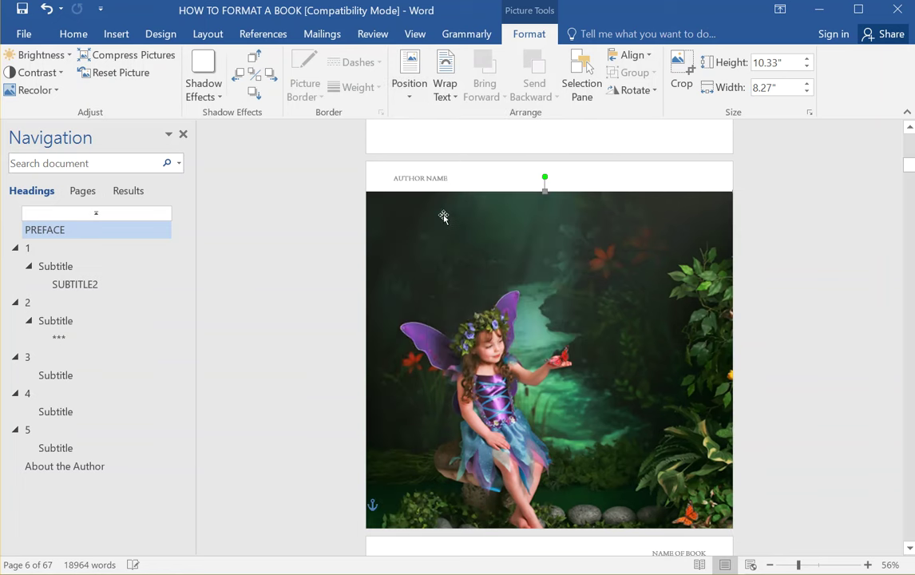
Step: Set the fairy picture's text wrapping to Behind Text
{"action": "left_click", "coordinate": [412, 92]}
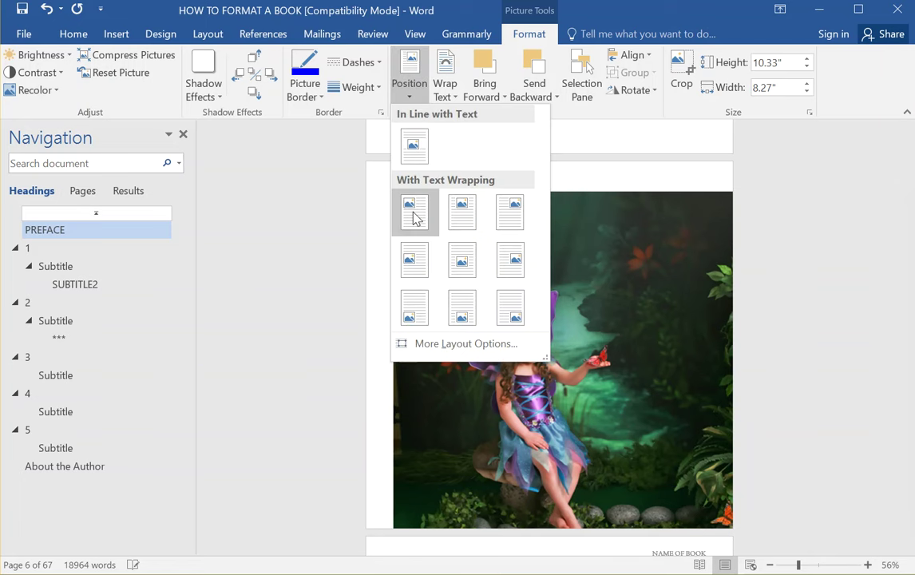
{"action": "left_click", "coordinate": [407, 94]}
{"action": "left_click", "coordinate": [452, 97]}
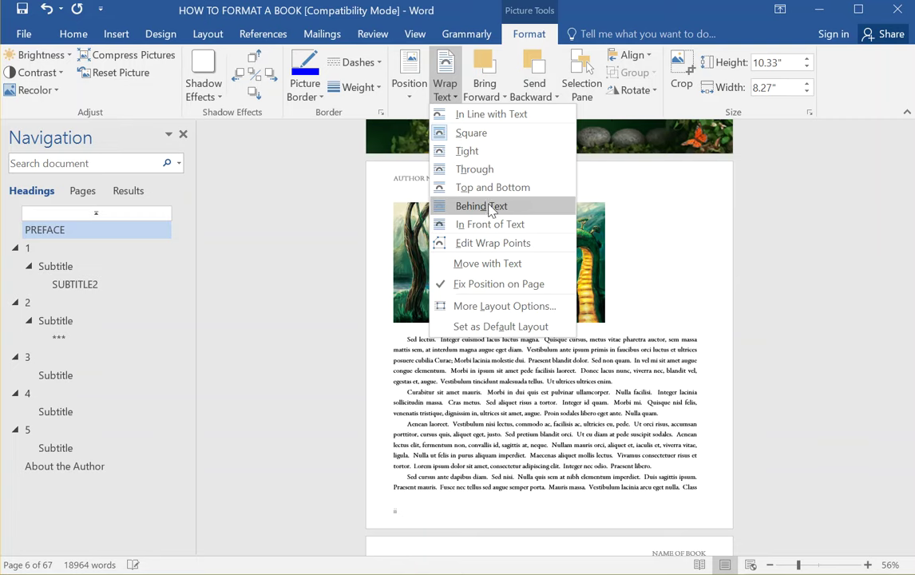
{"action": "left_click", "coordinate": [489, 207]}
Step: Insert a blank paragraph before PREFACE and move the fairy picture to the top of page 6
{"action": "scroll", "coordinate": [538, 249], "scroll_direction": "up", "scroll_amount": 5}
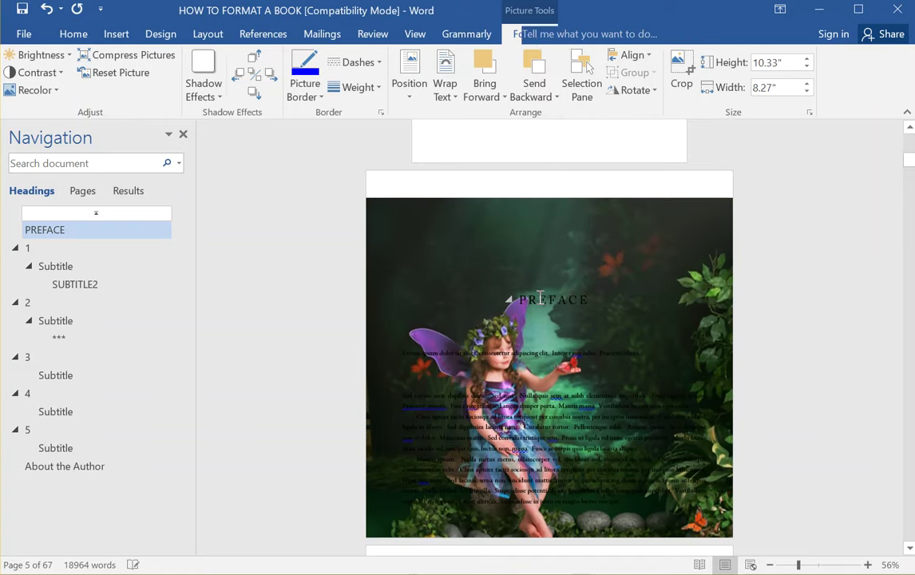
{"action": "left_click", "coordinate": [539, 298]}
{"action": "key", "text": "Return"}
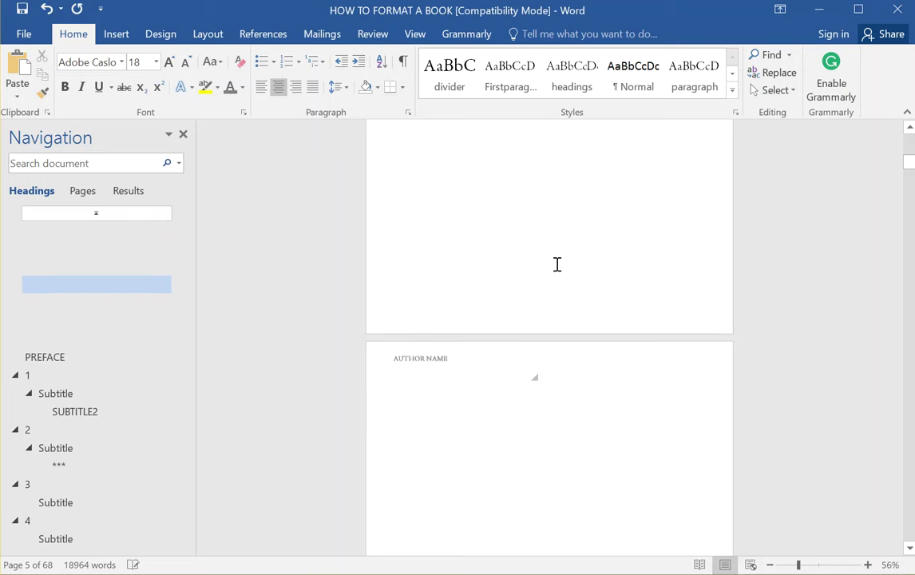
{"action": "scroll", "coordinate": [545, 399], "scroll_direction": "down", "scroll_amount": 1}
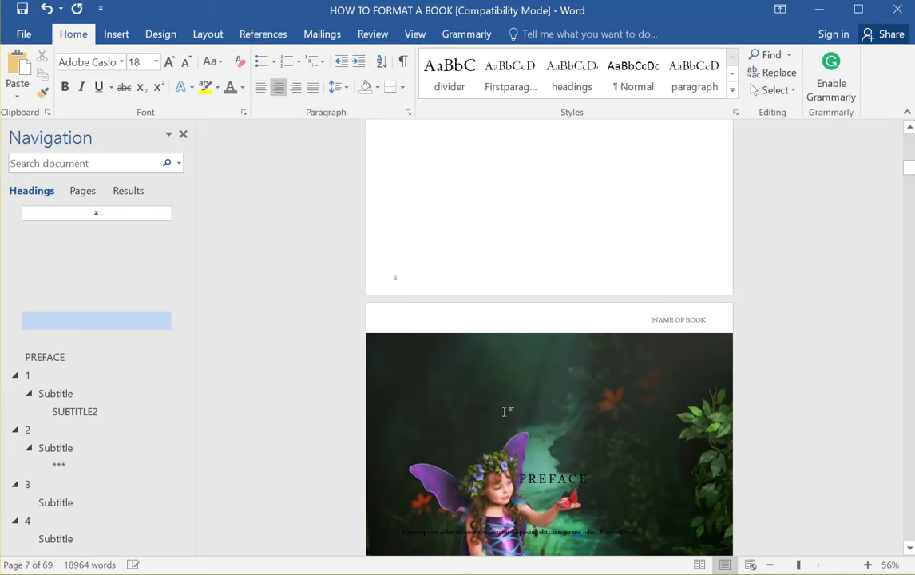
{"action": "left_click_drag", "start_coordinate": [378, 352], "coordinate": [376, 156]}
{"action": "scroll", "coordinate": [407, 256], "scroll_direction": "up", "scroll_amount": 3}
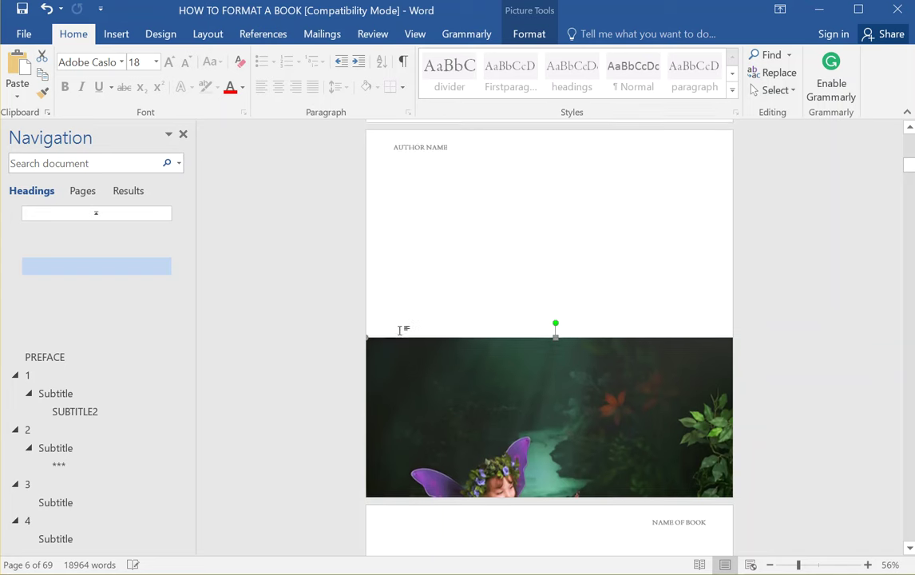
{"action": "left_click_drag", "start_coordinate": [371, 302], "coordinate": [367, 163]}
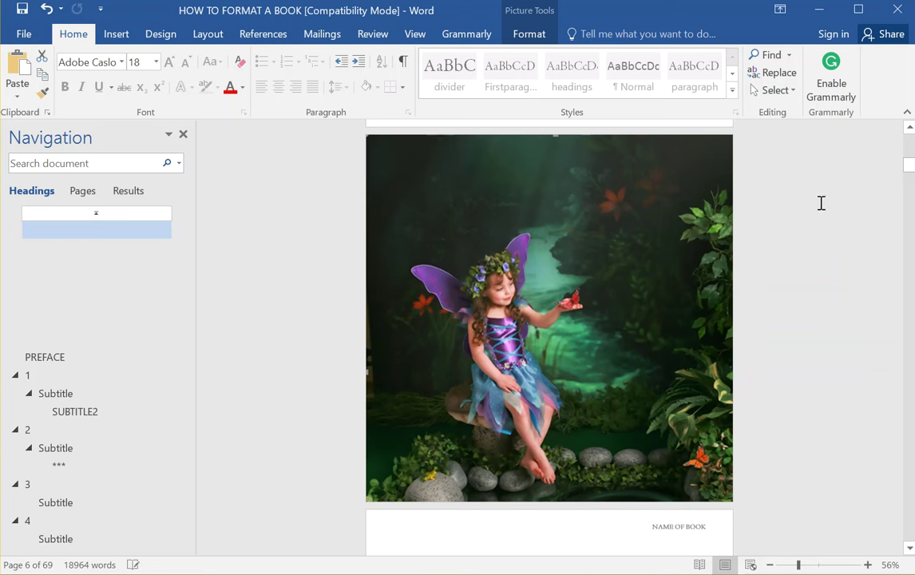
{"action": "left_click", "coordinate": [429, 160]}
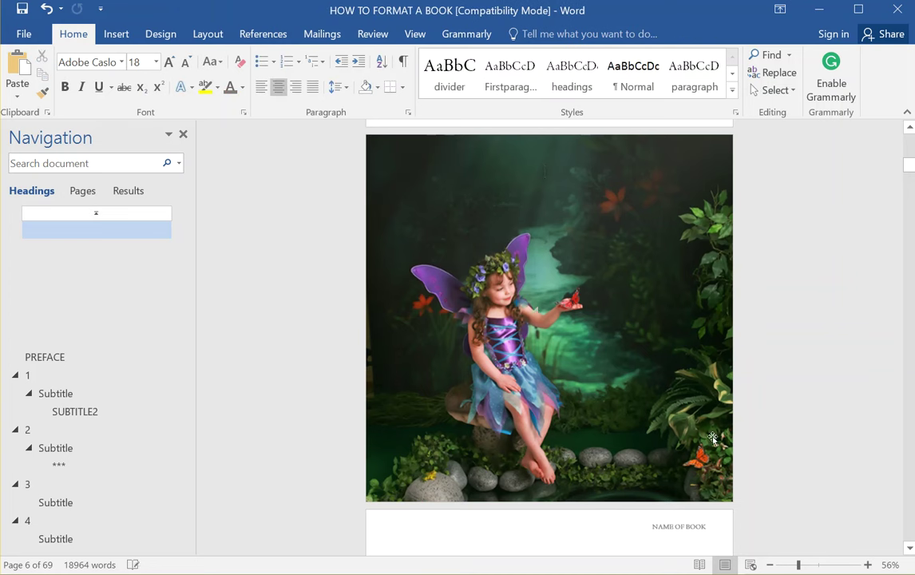
{"action": "left_click", "coordinate": [544, 385]}
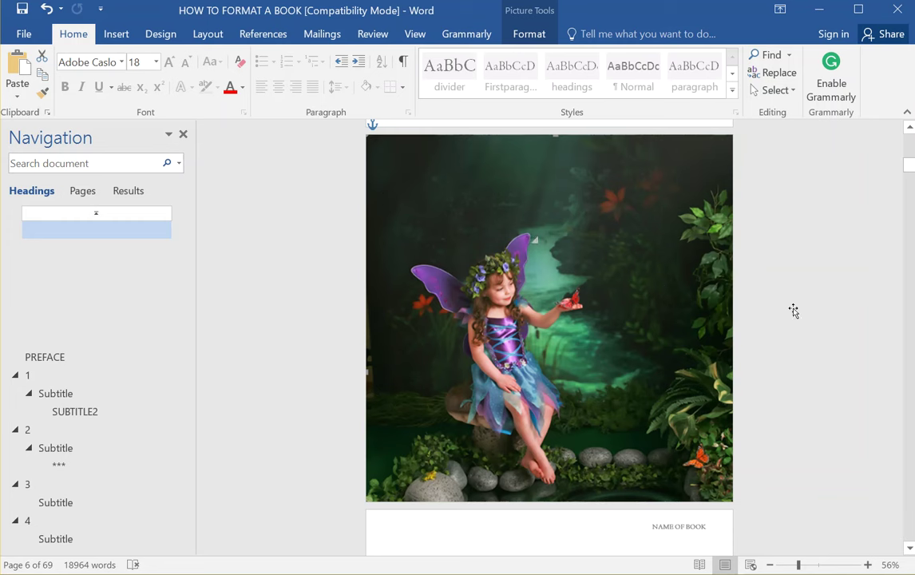
{"action": "key", "text": "Down"}
{"action": "key", "text": "Down"}
{"action": "key", "text": "Down"}
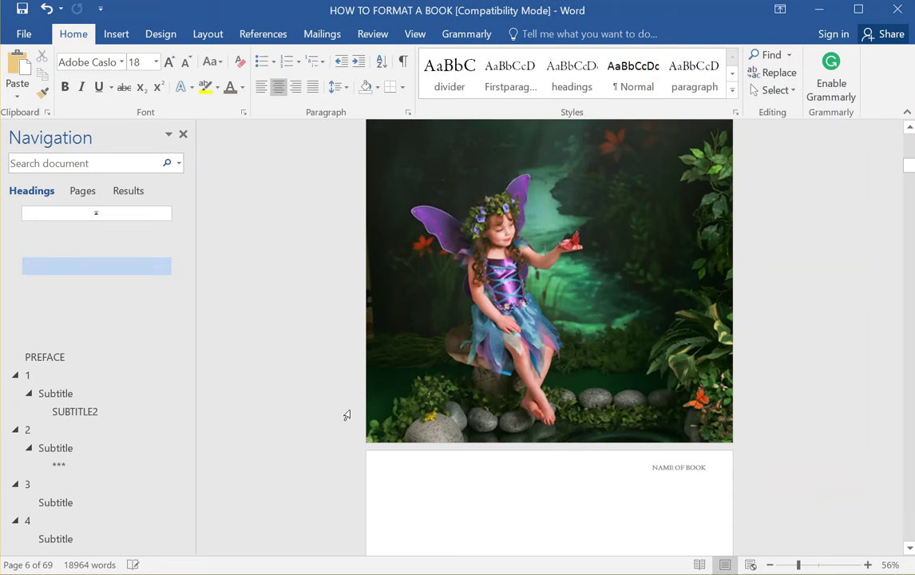
{"action": "scroll", "coordinate": [377, 231], "scroll_direction": "up", "scroll_amount": 1}
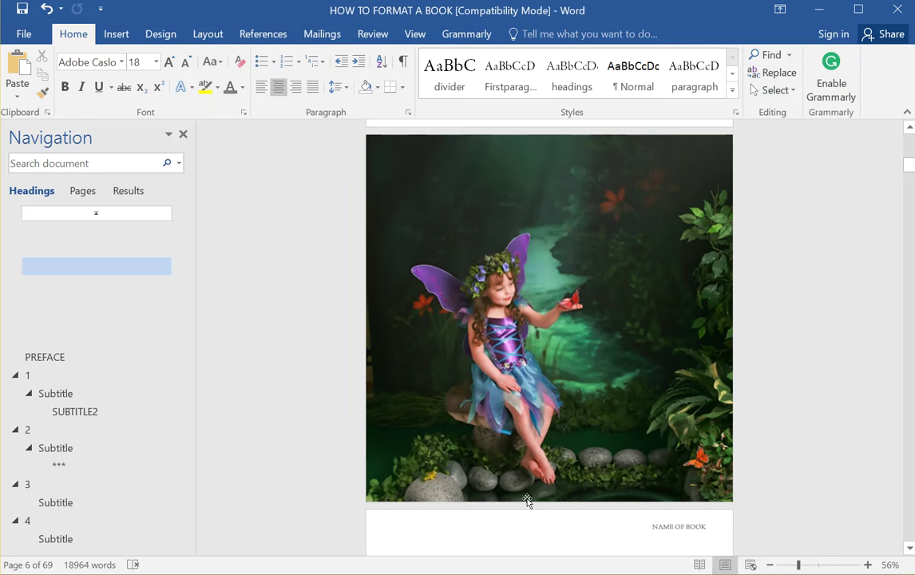
{"action": "scroll", "coordinate": [569, 487], "scroll_direction": "down", "scroll_amount": 2}
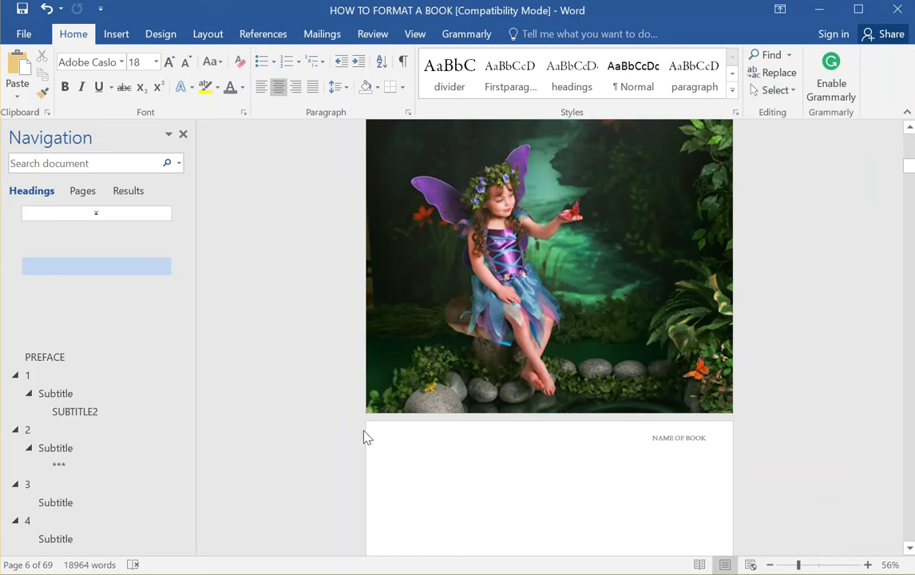
{"action": "scroll", "coordinate": [368, 503], "scroll_direction": "down", "scroll_amount": 7}
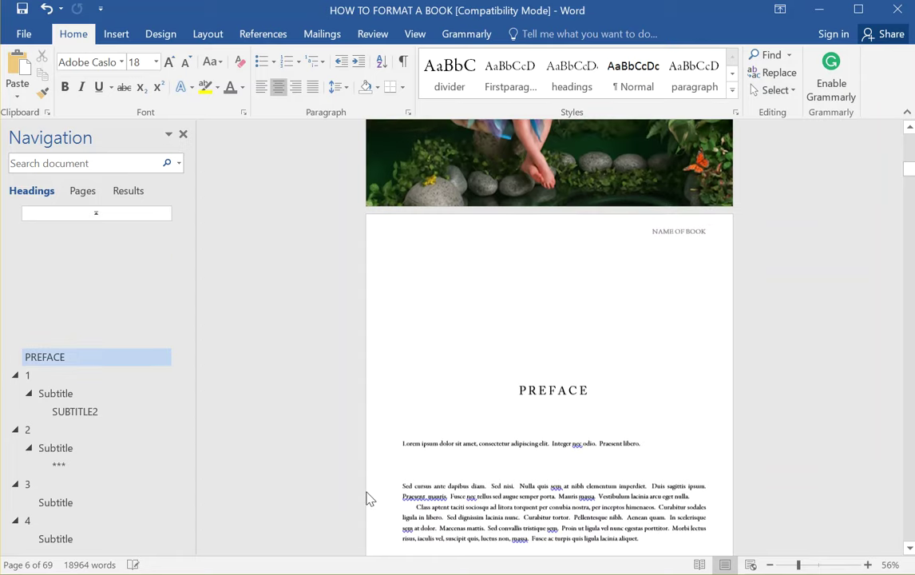
{"action": "scroll", "coordinate": [689, 407], "scroll_direction": "up", "scroll_amount": 9}
{"action": "scroll", "coordinate": [483, 293], "scroll_direction": "down", "scroll_amount": 1}
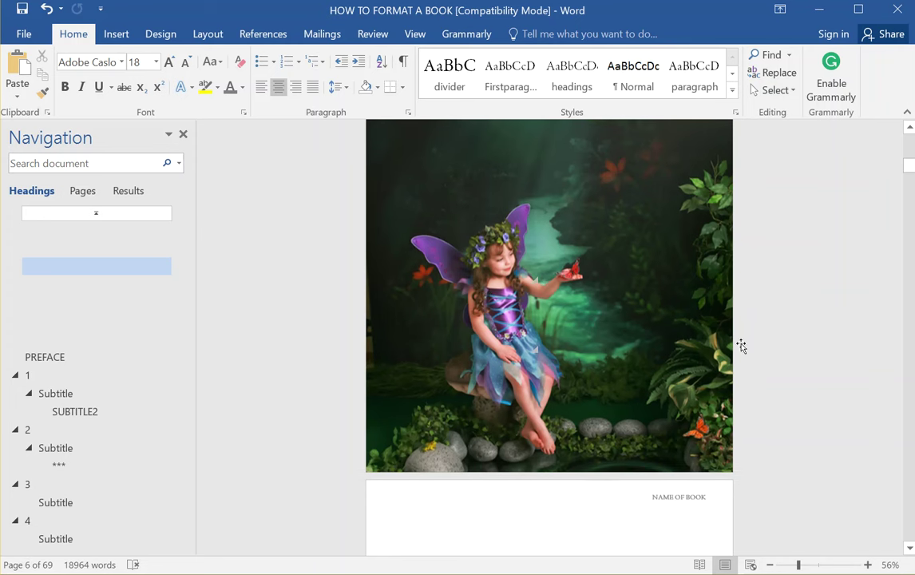
Step: Paste a copy of the fairy picture onto the PREFACE page, aligned to its top-left corner
{"action": "left_click", "coordinate": [693, 326]}
{"action": "left_click", "coordinate": [443, 222]}
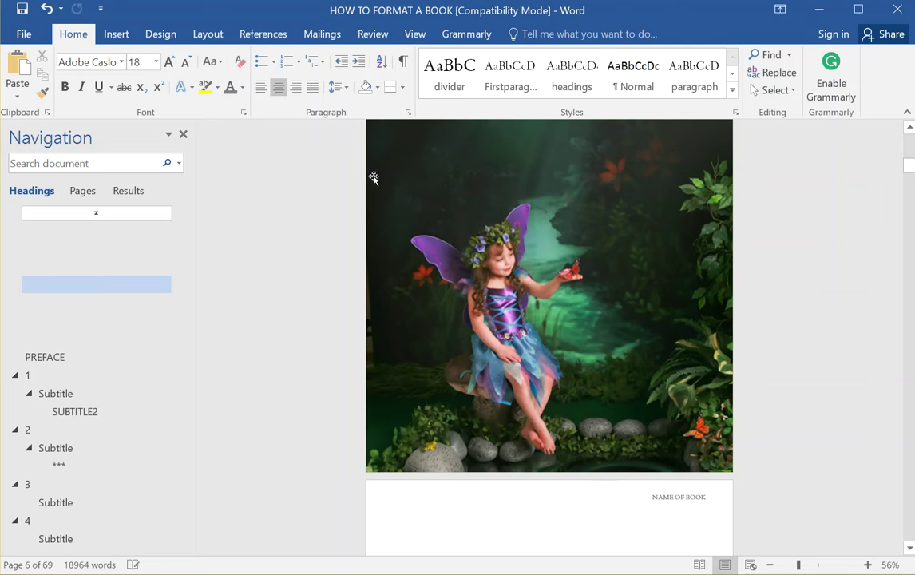
{"action": "scroll", "coordinate": [442, 363], "scroll_direction": "down", "scroll_amount": 4}
{"action": "left_click", "coordinate": [487, 335]}
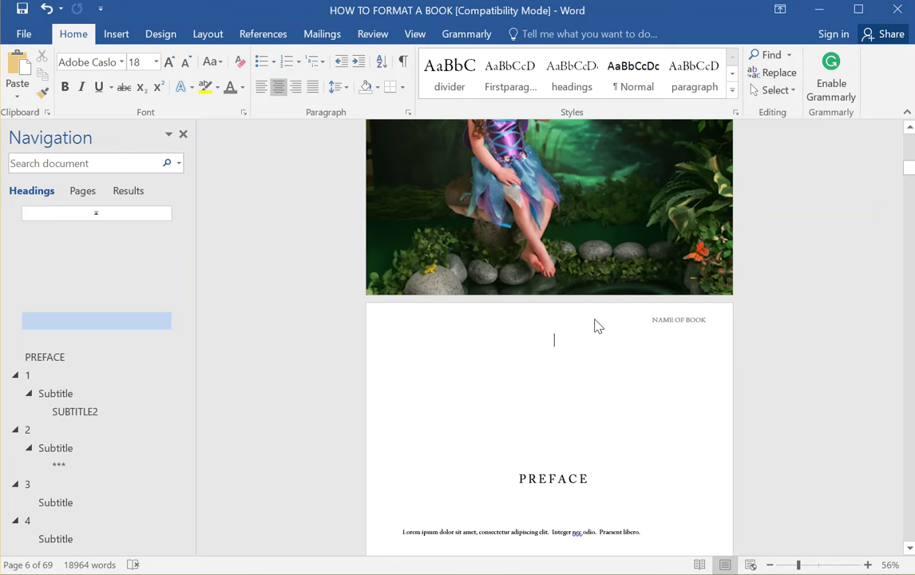
{"action": "left_click", "coordinate": [460, 345]}
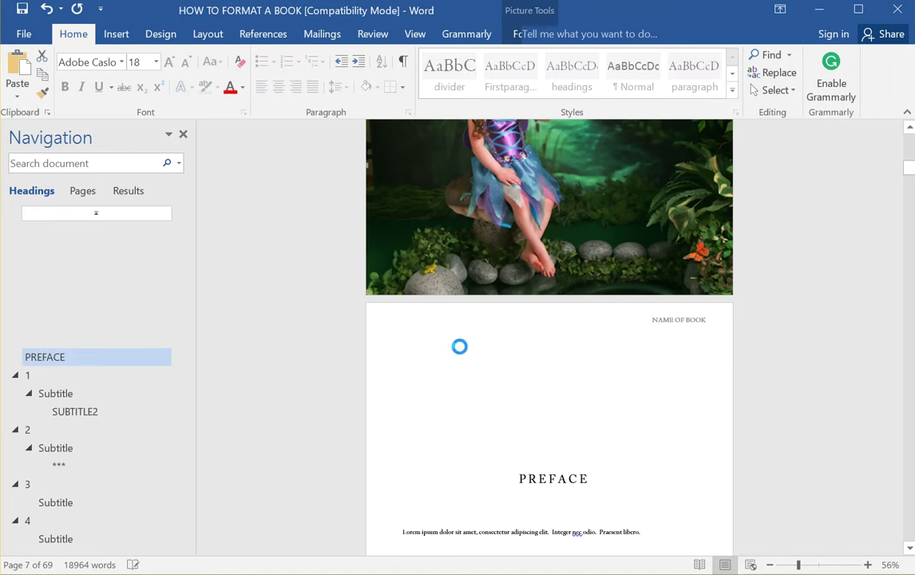
{"action": "key", "text": "ctrl+v"}
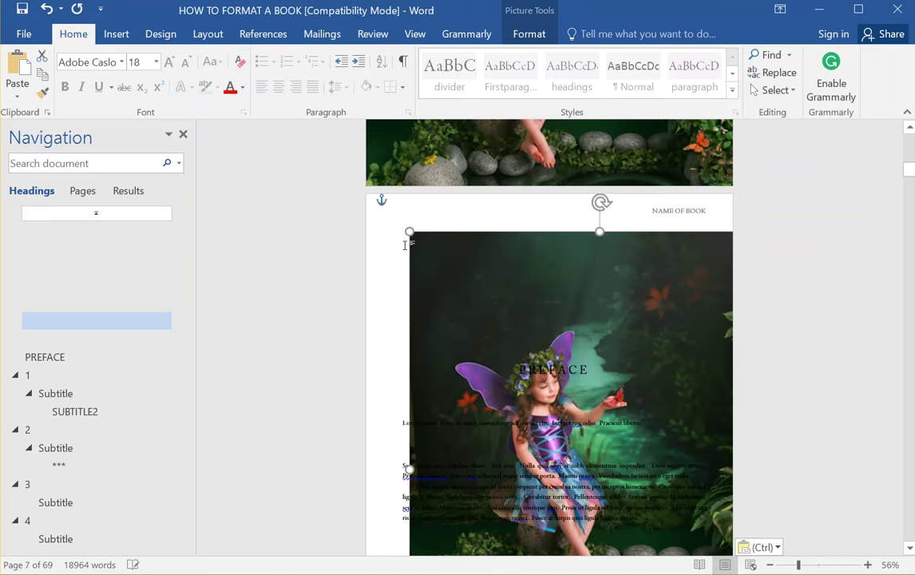
{"action": "left_click_drag", "start_coordinate": [409, 245], "coordinate": [365, 209]}
{"action": "scroll", "coordinate": [508, 352], "scroll_direction": "down", "scroll_amount": 2}
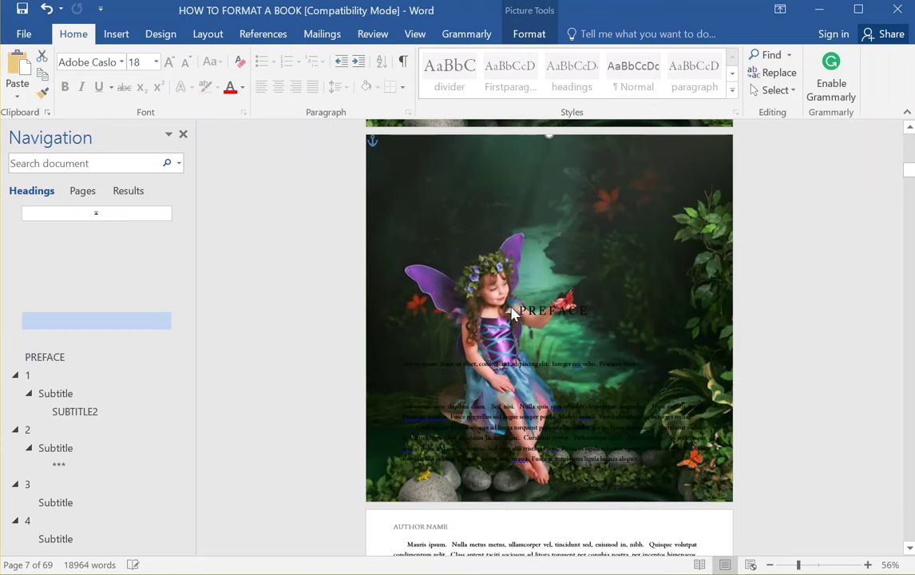
Step: Delete the preface text and the dragon picture from the fairy page
{"action": "left_click", "coordinate": [687, 454], "text": "shift"}
{"action": "key", "text": "Delete"}
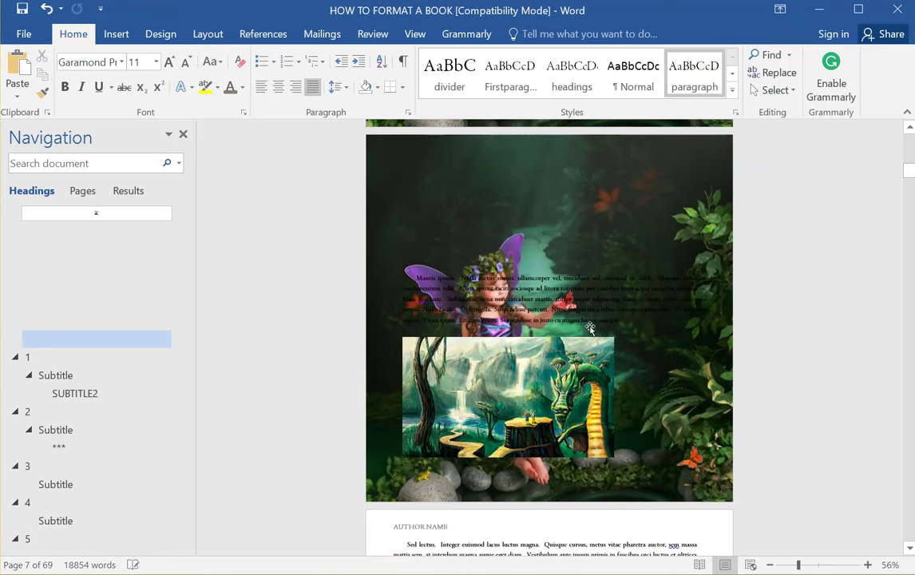
{"action": "left_click", "coordinate": [579, 351]}
{"action": "key", "text": "Delete"}
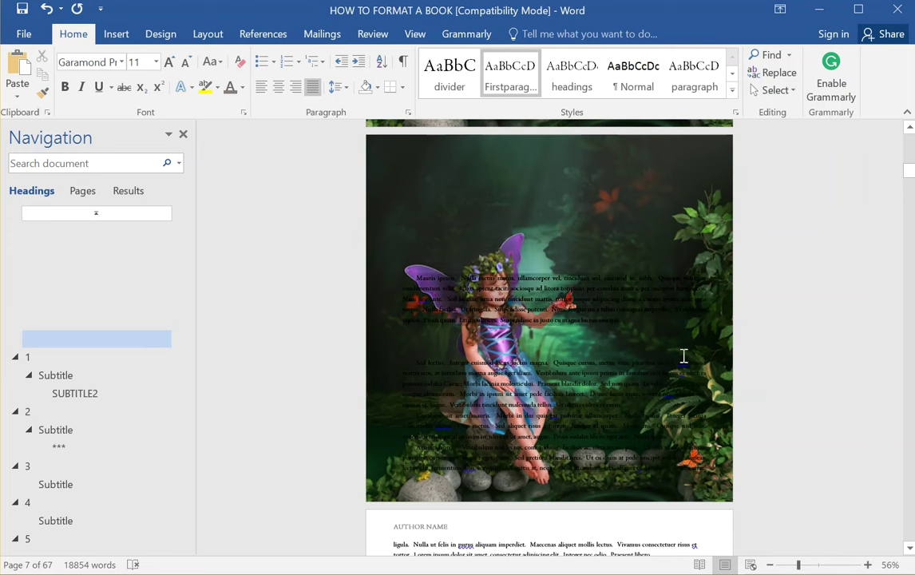
Step: Make the fairy page text white at font size 18
{"action": "left_click", "coordinate": [379, 252]}
{"action": "left_click", "coordinate": [156, 62]}
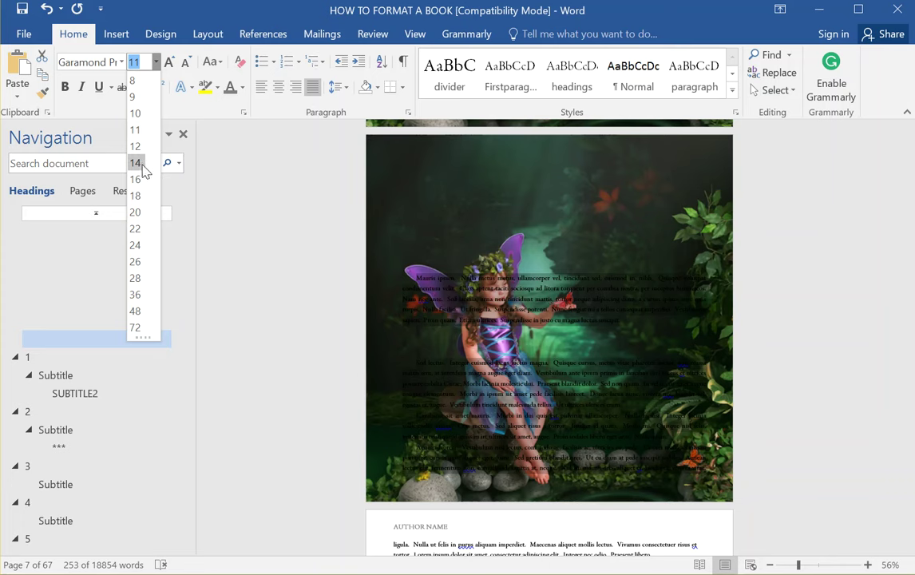
{"action": "left_click", "coordinate": [138, 163]}
{"action": "left_click", "coordinate": [244, 88]}
{"action": "left_click", "coordinate": [231, 144]}
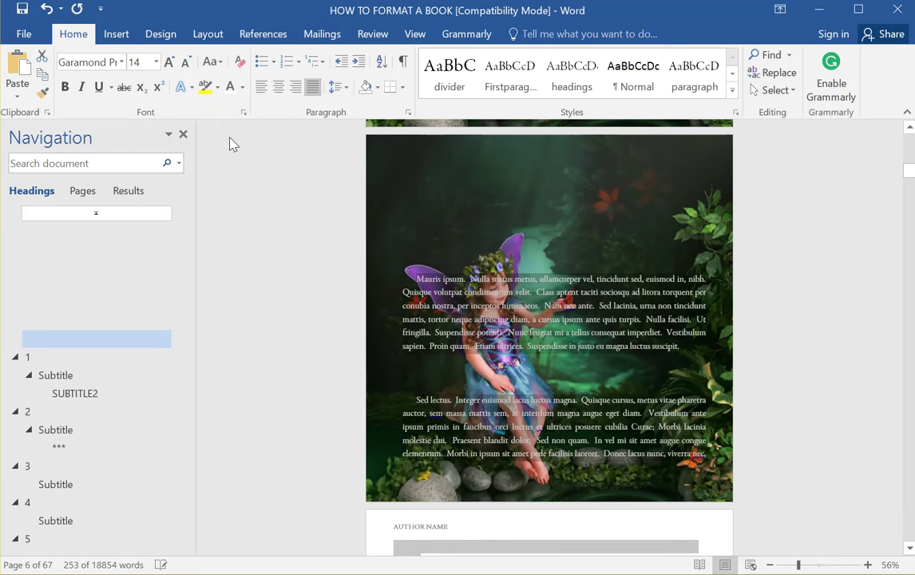
{"action": "left_click", "coordinate": [155, 62]}
{"action": "left_click", "coordinate": [135, 196]}
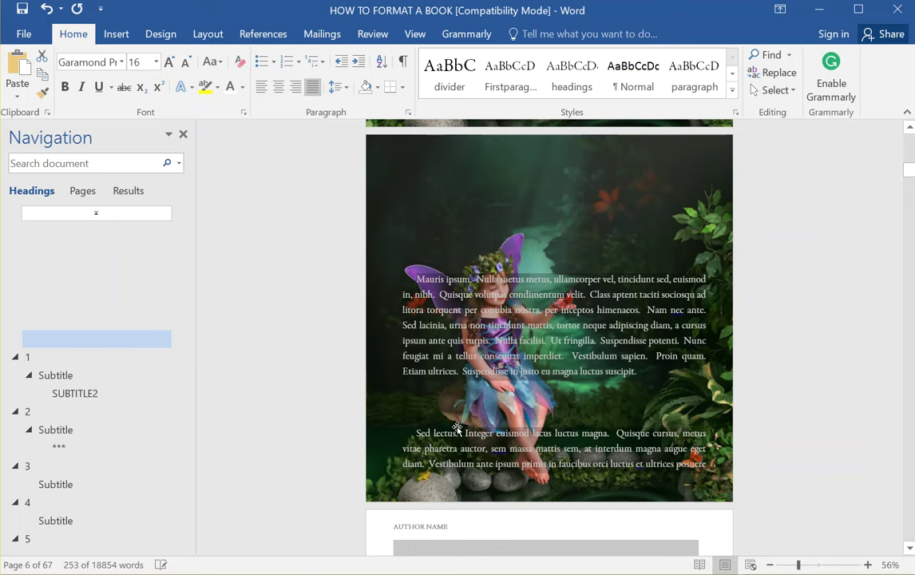
{"action": "left_click", "coordinate": [424, 435]}
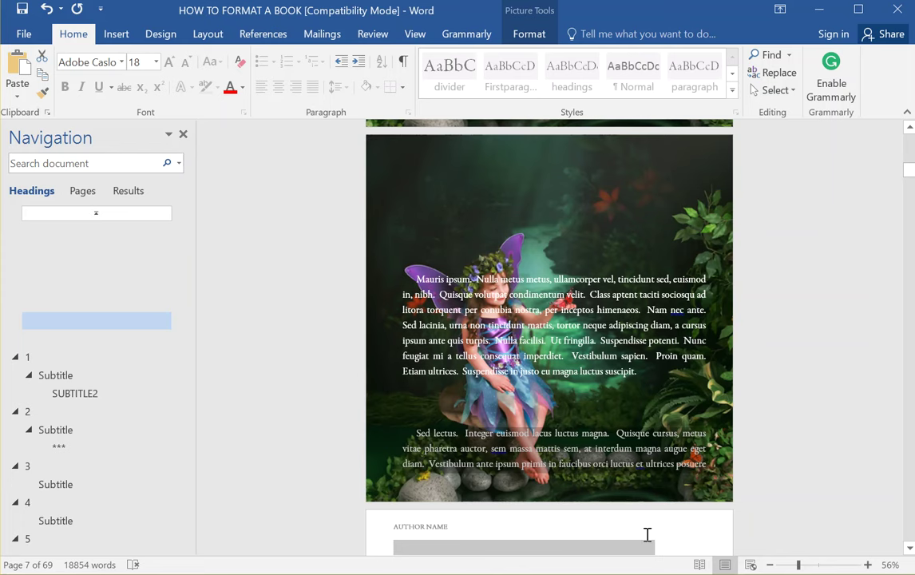
Step: Delete the text of the lower paragraph with Ctrl+Delete
{"action": "left_click", "coordinate": [568, 416]}
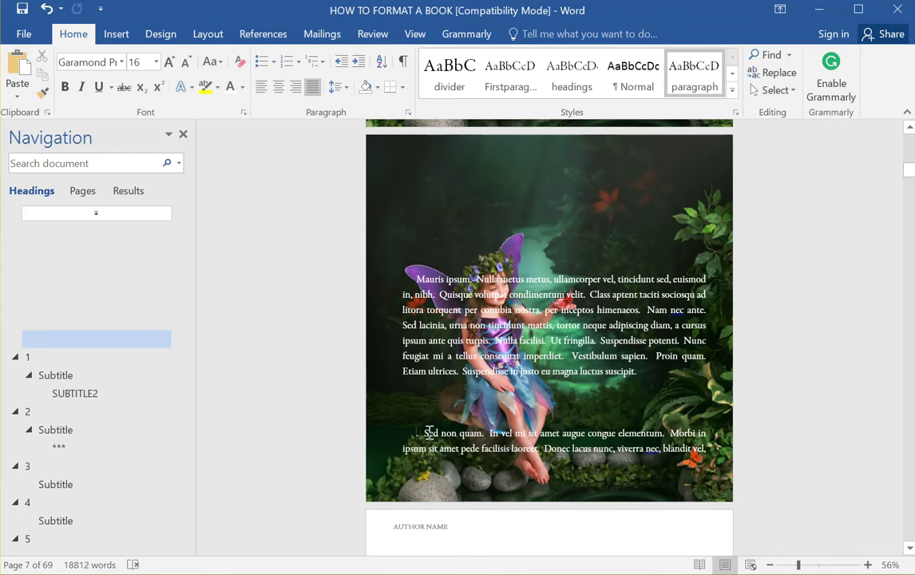
{"action": "key", "text": "ctrl+Delete"}
{"action": "key", "text": "ctrl+Delete"}
{"action": "key", "text": "ctrl+Delete"}
{"action": "key", "text": "ctrl+Delete"}
{"action": "key", "text": "ctrl+Delete"}
{"action": "key", "text": "ctrl+Delete"}
{"action": "key", "text": "ctrl+Delete"}
{"action": "key", "text": "ctrl+Delete"}
{"action": "key", "text": "ctrl+Delete"}
{"action": "key", "text": "ctrl+Delete"}
{"action": "key", "text": "ctrl+Delete"}
{"action": "key", "text": "ctrl+Delete"}
{"action": "key", "text": "ctrl+Delete"}
{"action": "key", "text": "ctrl+Delete"}
{"action": "key", "text": "ctrl+Delete"}
{"action": "key", "text": "ctrl+Delete"}
{"action": "key", "text": "ctrl+Delete"}
{"action": "key", "text": "ctrl+Delete"}
{"action": "key", "text": "ctrl+Delete"}
{"action": "key", "text": "ctrl+Delete"}
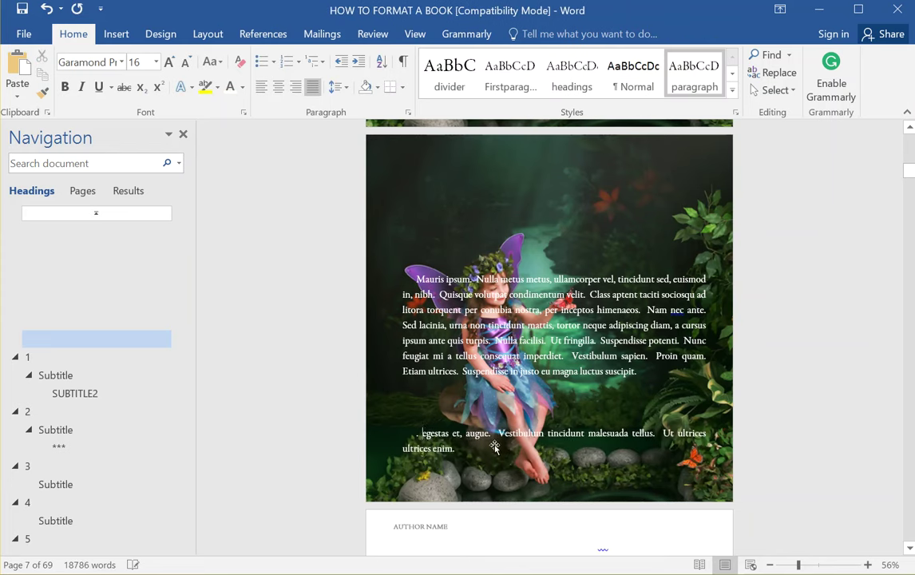
{"action": "key", "text": "ctrl+Delete"}
{"action": "key", "text": "ctrl+Delete"}
{"action": "key", "text": "ctrl+Delete"}
{"action": "key", "text": "ctrl+Delete"}
{"action": "key", "text": "ctrl+Delete"}
{"action": "key", "text": "ctrl+Delete"}
{"action": "key", "text": "ctrl+Delete"}
{"action": "key", "text": "ctrl+Delete"}
{"action": "key", "text": "ctrl+Delete"}
{"action": "key", "text": "ctrl+Delete"}
{"action": "key", "text": "ctrl+Delete"}
{"action": "key", "text": "ctrl+Delete"}
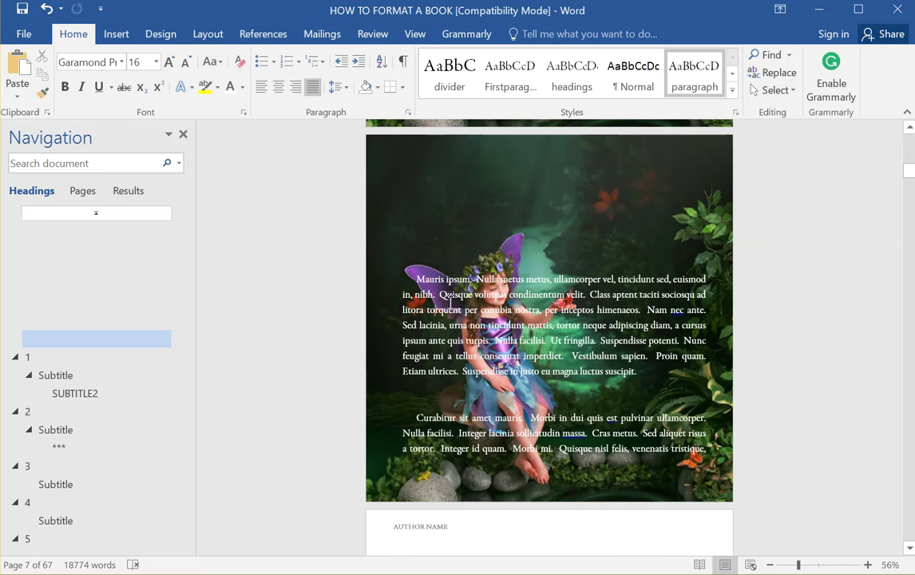
Step: Give the text a shadowed text effect with an Outer shadow
{"action": "left_click", "coordinate": [191, 87]}
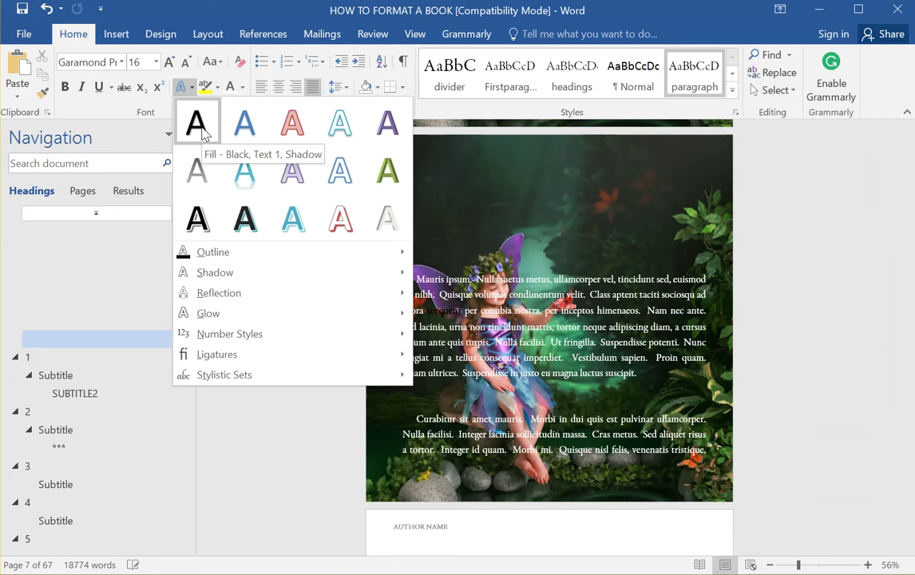
{"action": "left_click", "coordinate": [200, 129]}
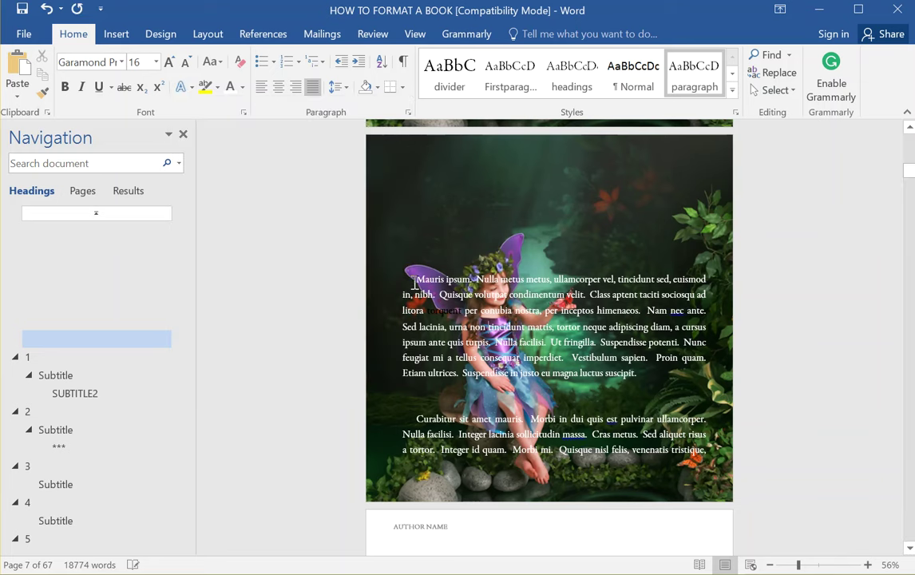
{"action": "left_click", "coordinate": [190, 88]}
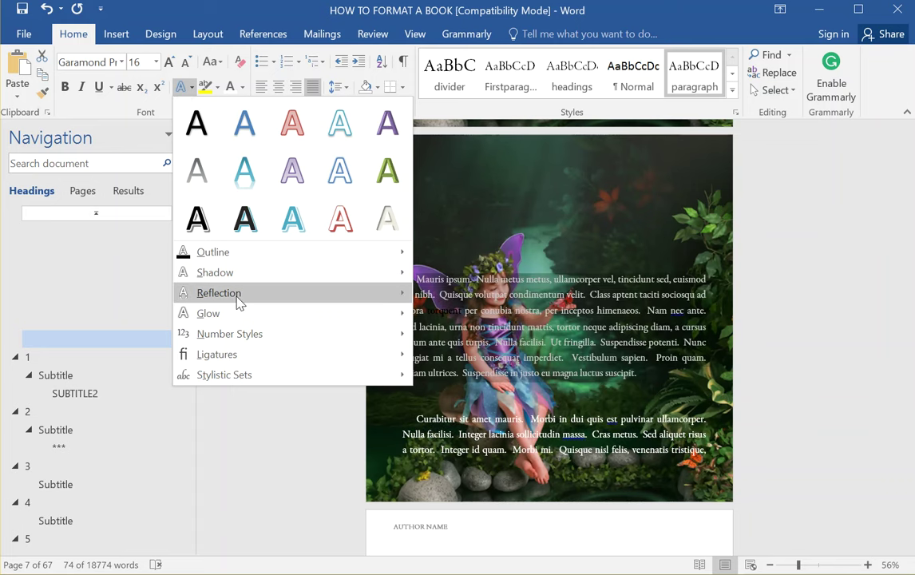
{"action": "mouse_move", "coordinate": [270, 274]}
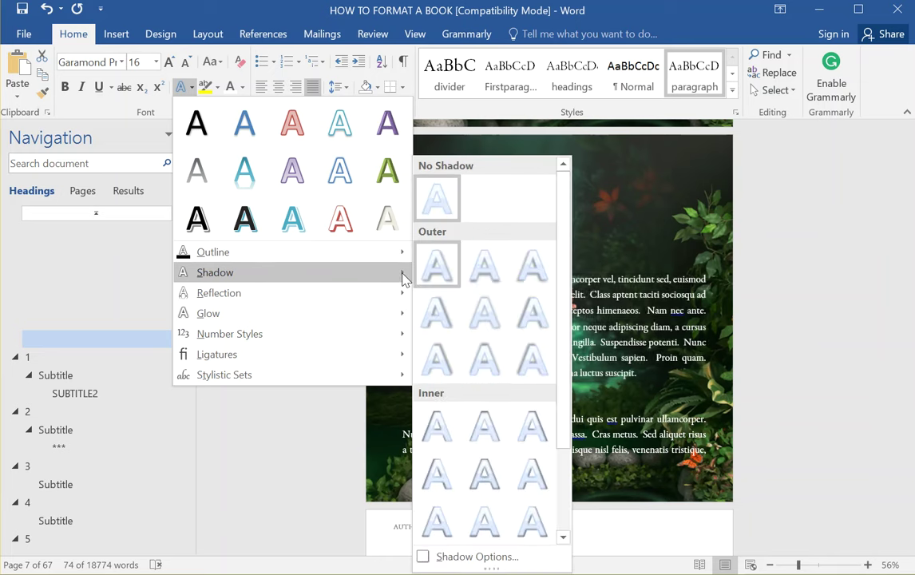
{"action": "left_click", "coordinate": [445, 275]}
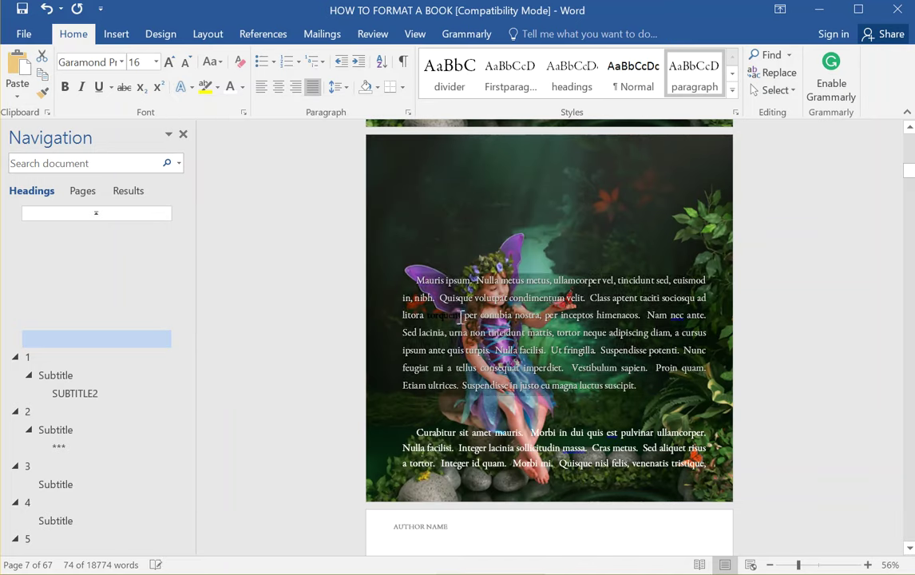
{"action": "left_click", "coordinate": [641, 381]}
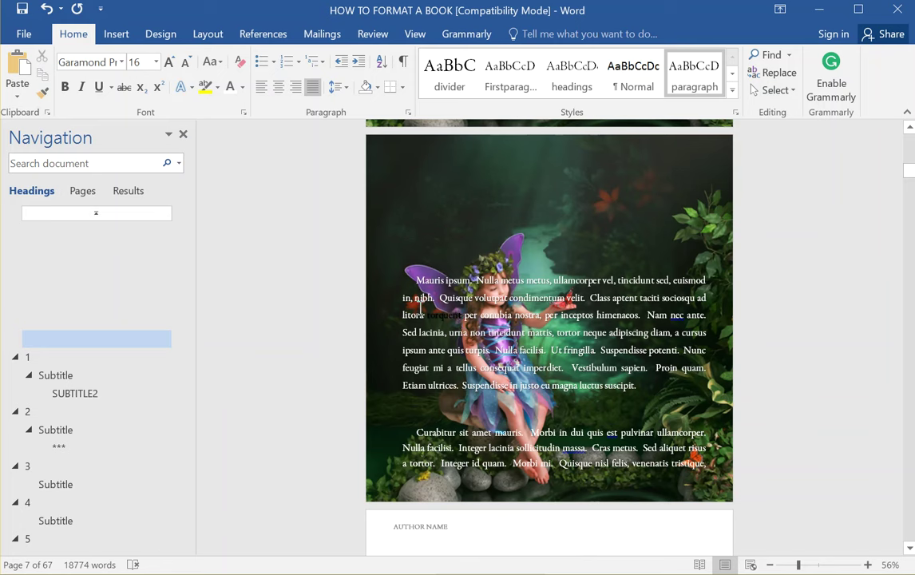
Step: Remove the words 'litora torquent' from the first paragraph
{"action": "left_click_drag", "start_coordinate": [388, 316], "coordinate": [387, 316]}
{"action": "key", "text": "Delete"}
{"action": "key", "text": "ctrl+Down"}
Step: Apply the letter-spaced Adobe Caslon heading style (Ctrl+Alt+1) to Mauris ipsum and center it
{"action": "left_click", "coordinate": [410, 281]}
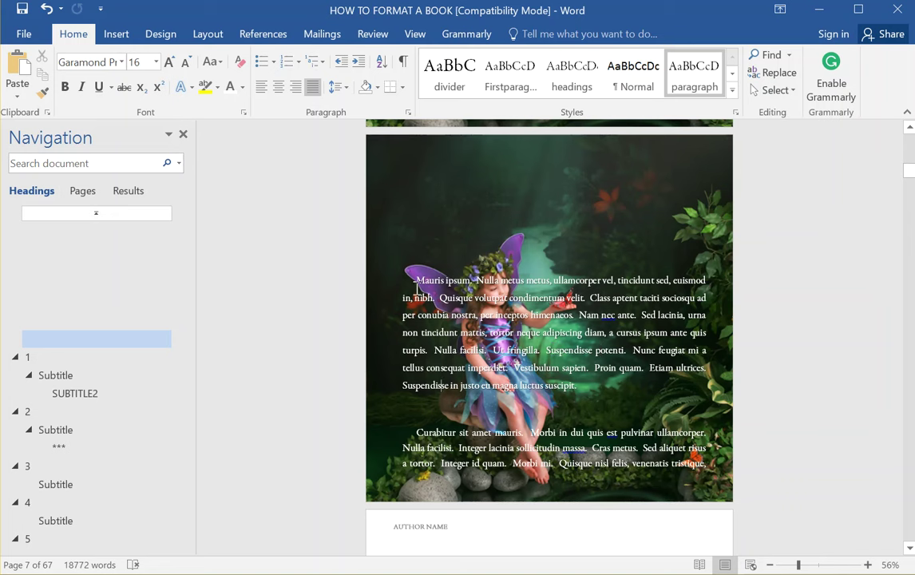
{"action": "key", "text": "ctrl+alt+1"}
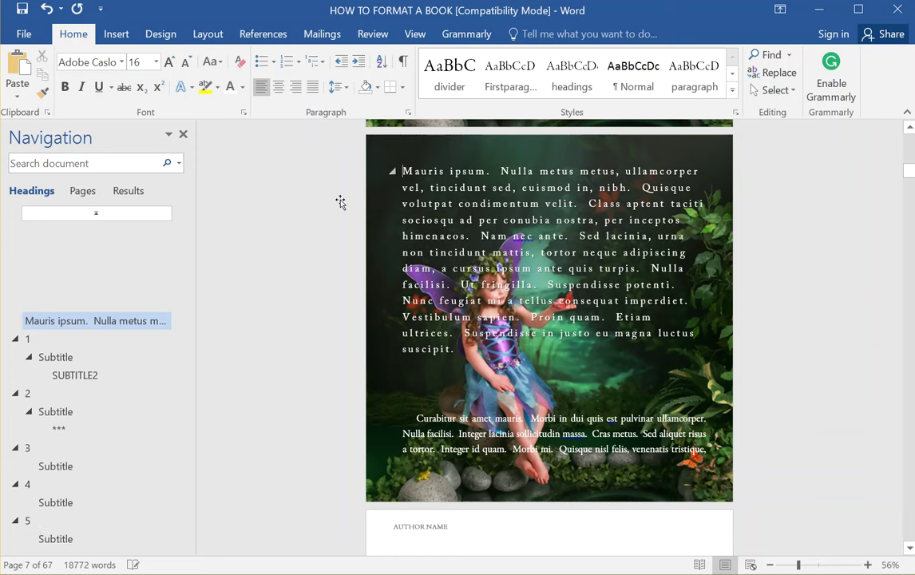
{"action": "left_click", "coordinate": [46, 12]}
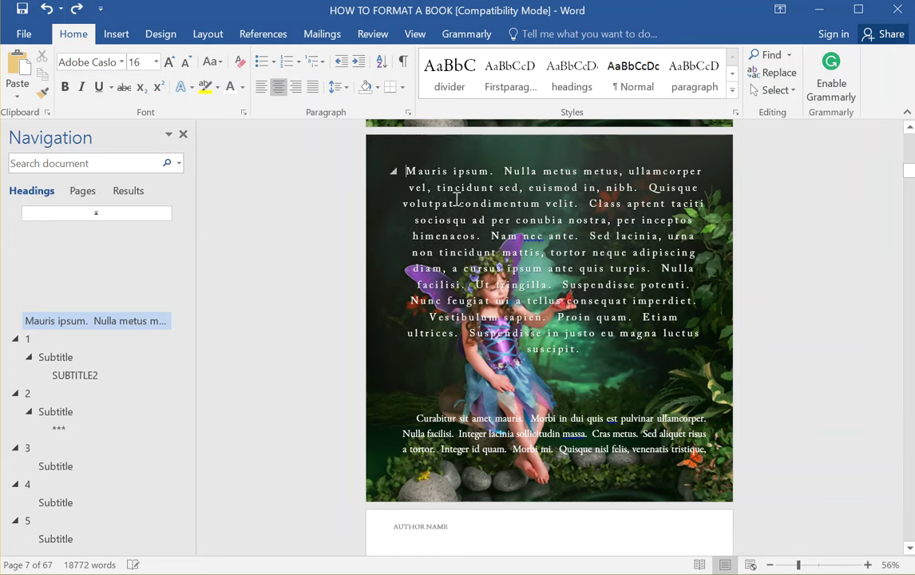
Step: Move the small fairy picture onto page 7 at the page's left edge
{"action": "left_click", "coordinate": [373, 140]}
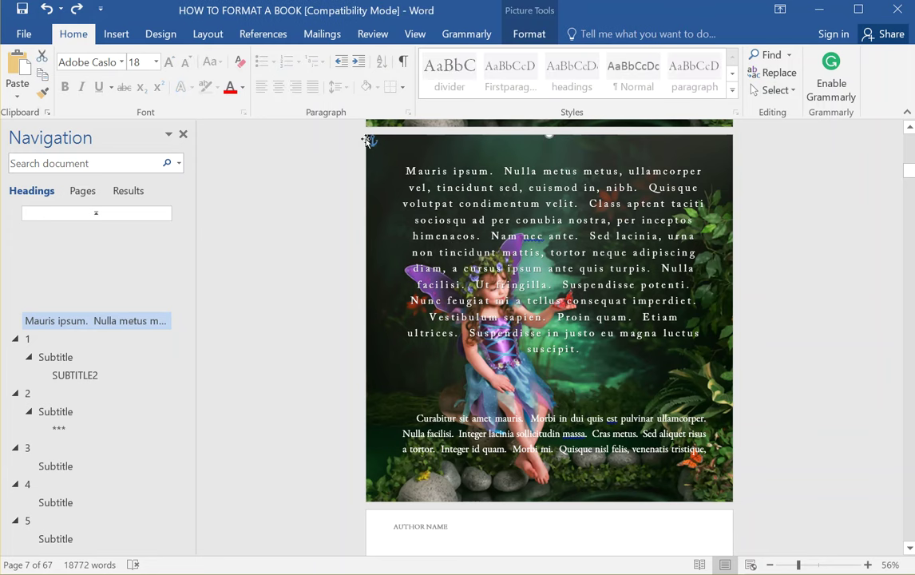
{"action": "left_click_drag", "start_coordinate": [378, 161], "coordinate": [575, 399]}
{"action": "scroll", "coordinate": [678, 413], "scroll_direction": "down", "scroll_amount": 3}
{"action": "scroll", "coordinate": [699, 279], "scroll_direction": "up", "scroll_amount": 2}
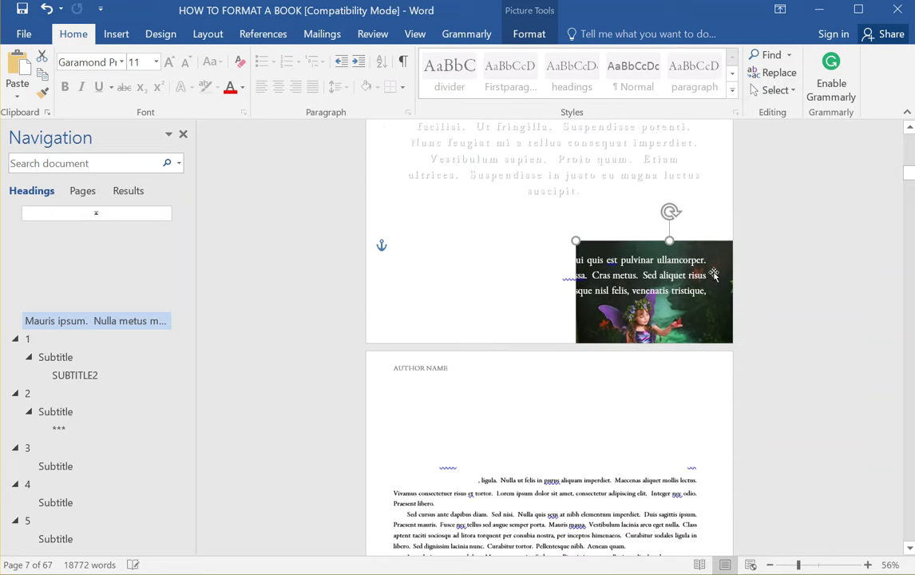
{"action": "left_click_drag", "start_coordinate": [692, 222], "coordinate": [509, 254]}
{"action": "scroll", "coordinate": [495, 268], "scroll_direction": "up", "scroll_amount": 2}
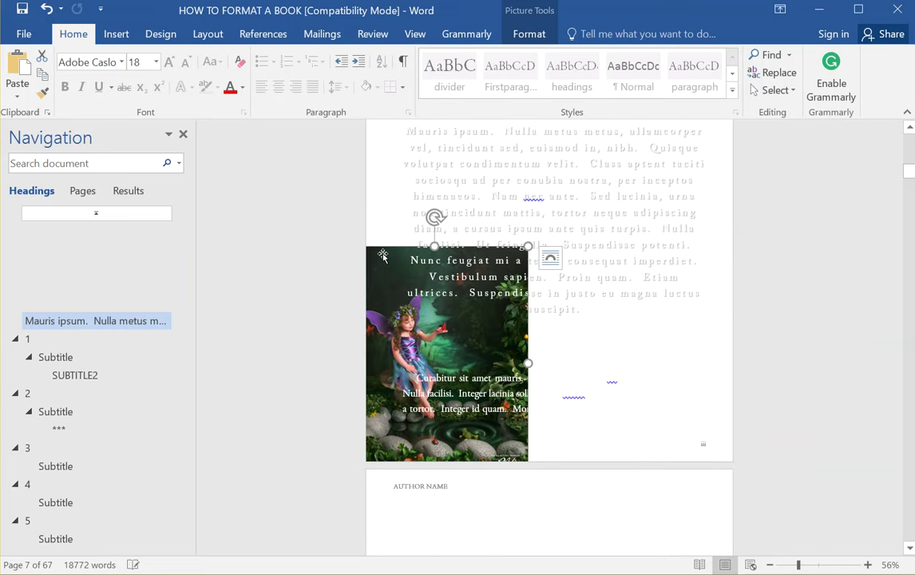
Step: Crop the top off the small fairy picture and place it over the paragraph's top lines
{"action": "double_click", "coordinate": [383, 254]}
{"action": "left_click", "coordinate": [749, 76]}
{"action": "left_click_drag", "start_coordinate": [433, 248], "coordinate": [434, 297]}
{"action": "left_click_drag", "start_coordinate": [427, 400], "coordinate": [422, 421]}
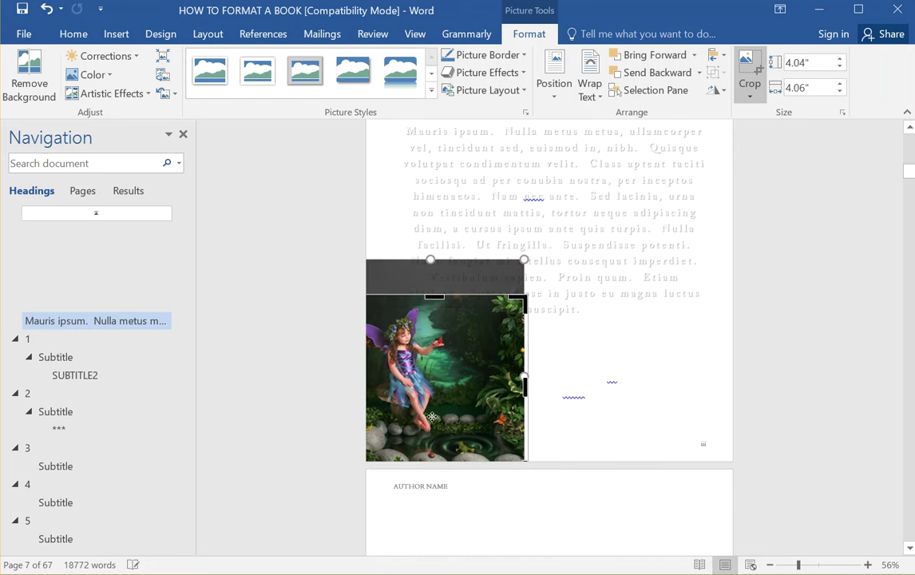
{"action": "left_click", "coordinate": [470, 374]}
{"action": "left_click", "coordinate": [396, 459]}
{"action": "left_click_drag", "start_coordinate": [396, 460], "coordinate": [472, 240]}
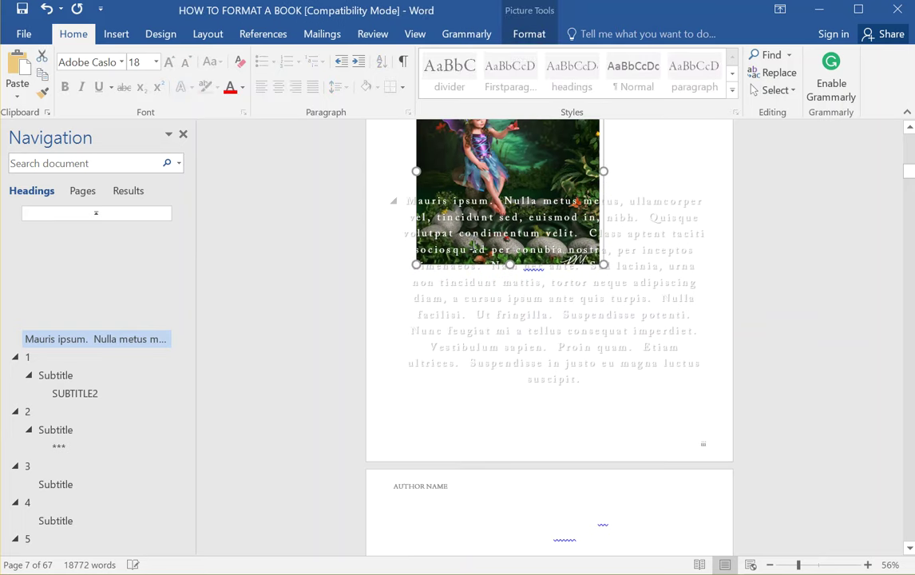
{"action": "scroll", "coordinate": [415, 169], "scroll_direction": "up", "scroll_amount": 2}
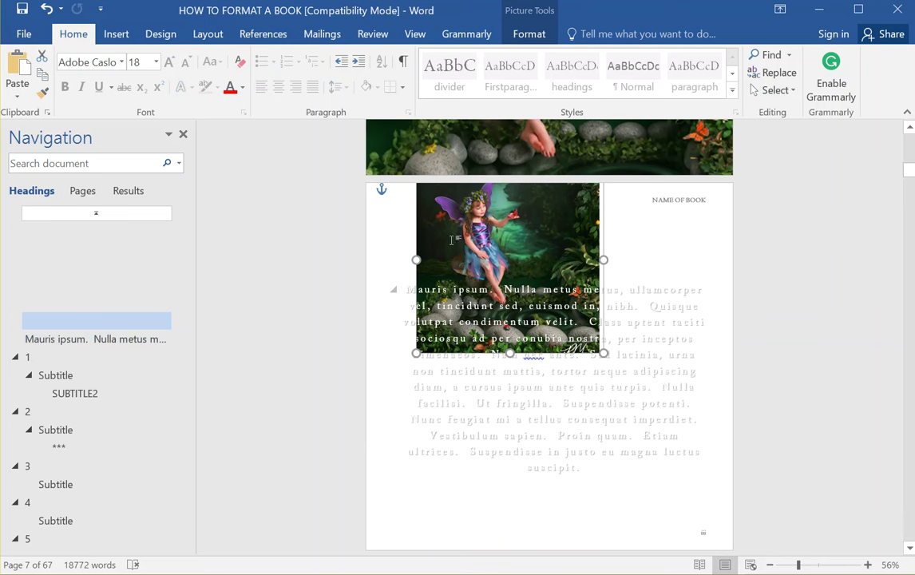
Step: Crop the bottom of the fairy picture so it is 3.2 inches tall
{"action": "right_click", "coordinate": [449, 235]}
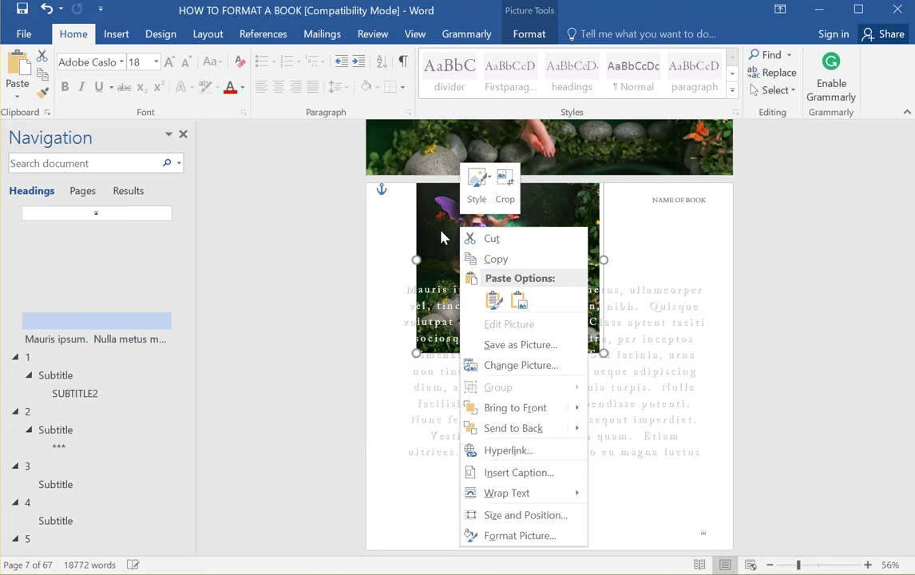
{"action": "left_click", "coordinate": [444, 237]}
{"action": "double_click", "coordinate": [454, 188]}
{"action": "left_click", "coordinate": [749, 70]}
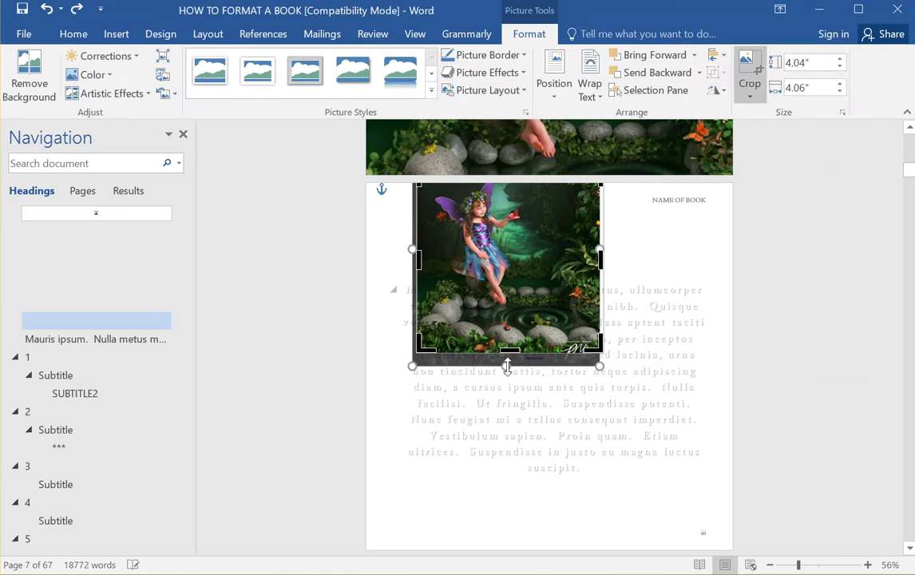
{"action": "left_click_drag", "start_coordinate": [510, 326], "coordinate": [511, 312]}
{"action": "left_click", "coordinate": [652, 259]}
Step: Reposition the cropped picture and enlarge it to span the full page width
{"action": "left_click", "coordinate": [551, 172]}
{"action": "left_click_drag", "start_coordinate": [576, 180], "coordinate": [753, 211]}
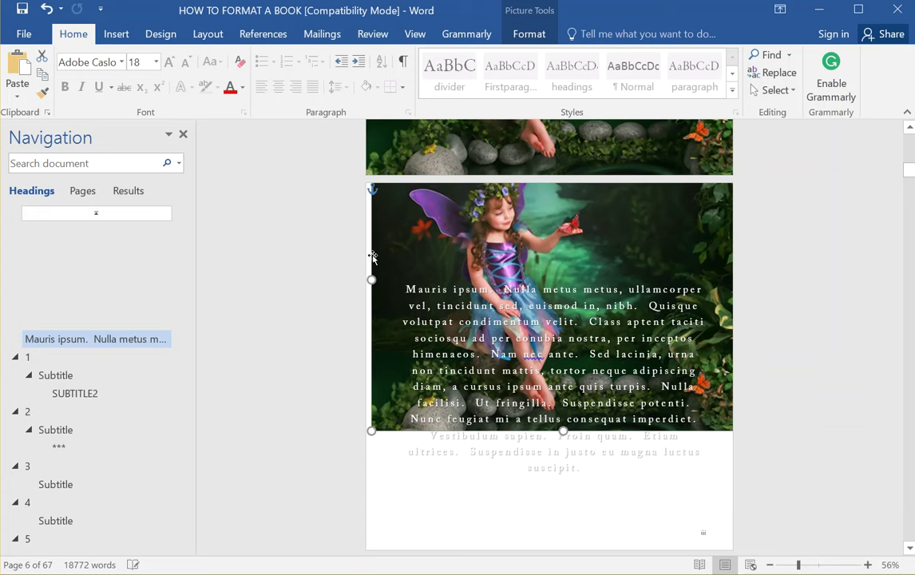
{"action": "left_click_drag", "start_coordinate": [365, 442], "coordinate": [365, 444]}
Step: Push the Mauris ipsum text to the next page with a page break and type a 'TEST' line below the picture
{"action": "left_click", "coordinate": [448, 469]}
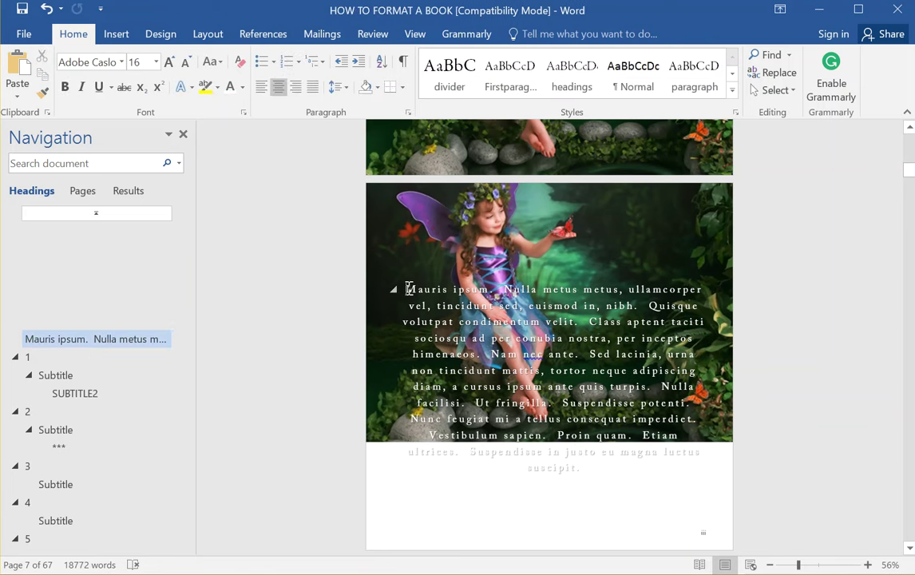
{"action": "key", "text": "ctrl+Return"}
{"action": "key", "text": "Up"}
{"action": "key", "text": "Return"}
{"action": "type", "text": "Tg"}
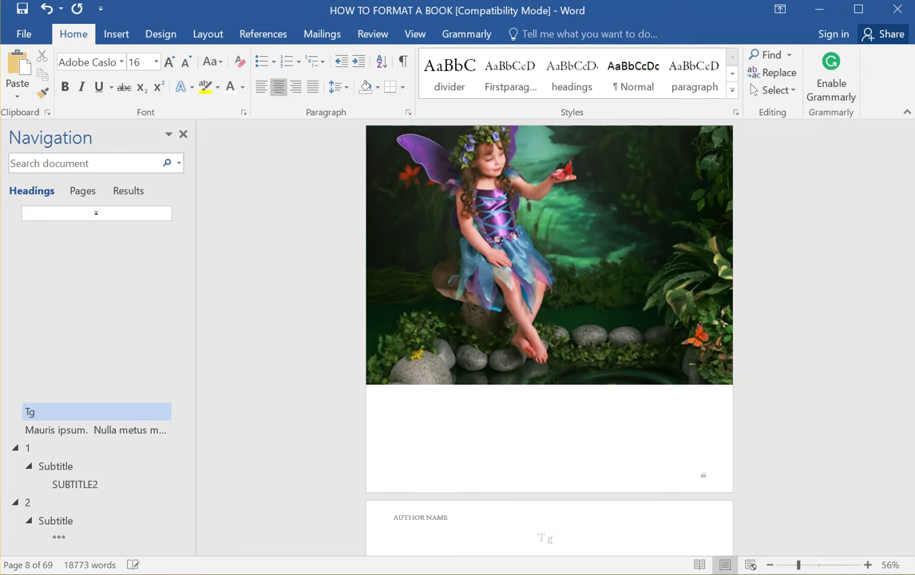
{"action": "key", "text": "BackSpace"}
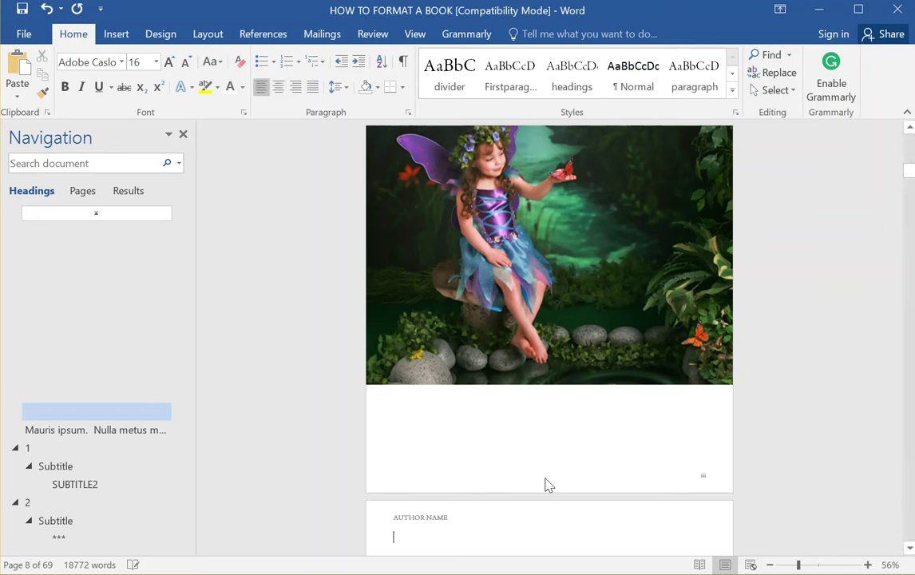
{"action": "key", "text": "BackSpace"}
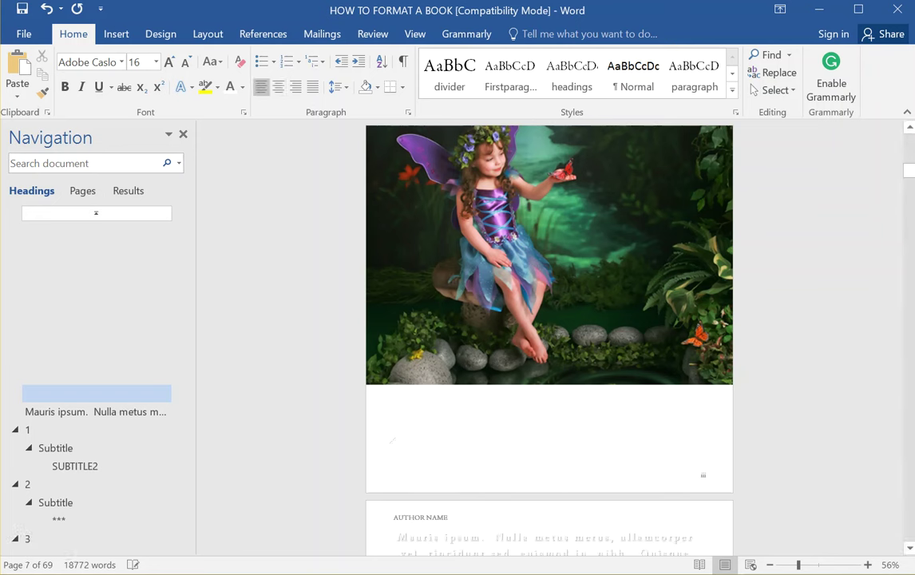
{"action": "type", "text": "TEST"}
Step: Make the TEST heading black (Automatic font colour) and trim it to 'TE'
{"action": "left_click_drag", "start_coordinate": [451, 451], "coordinate": [387, 446]}
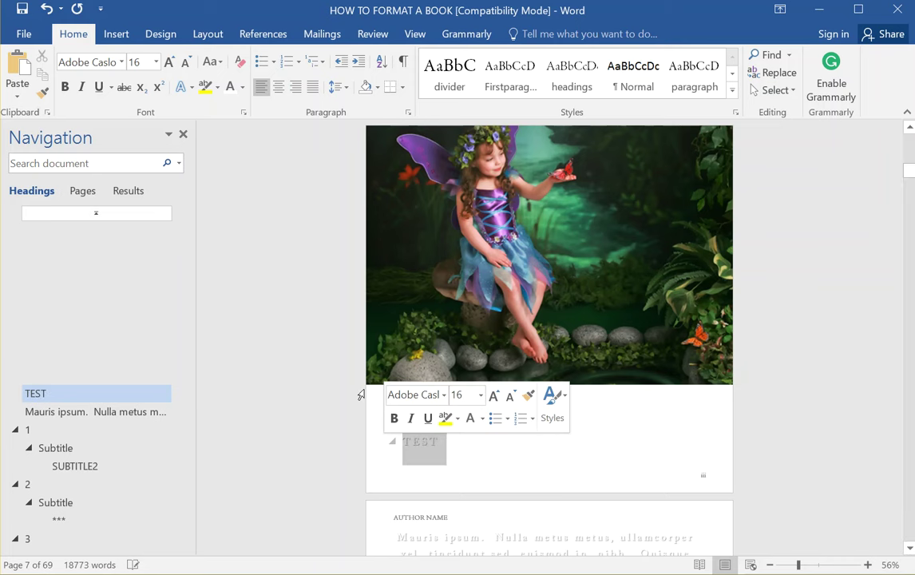
{"action": "left_click", "coordinate": [186, 90]}
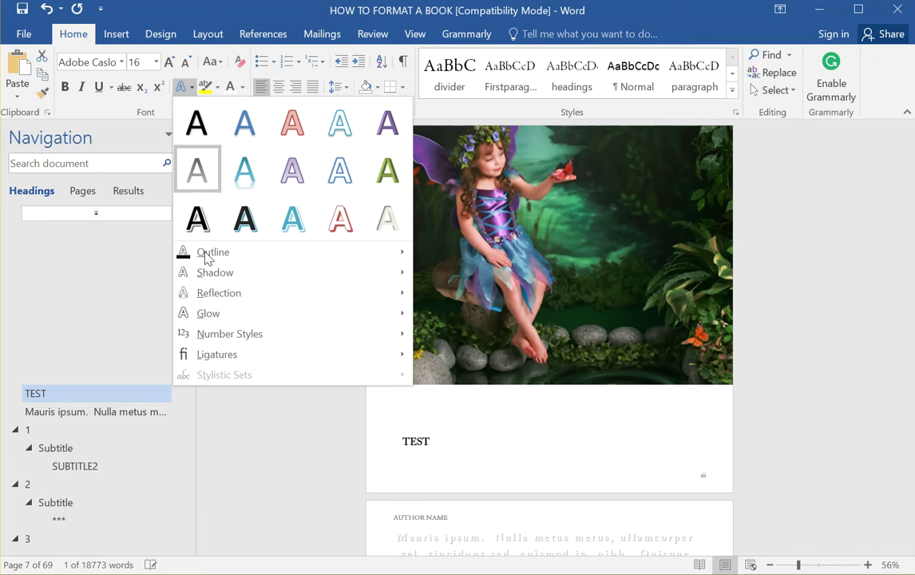
{"action": "mouse_move", "coordinate": [216, 253]}
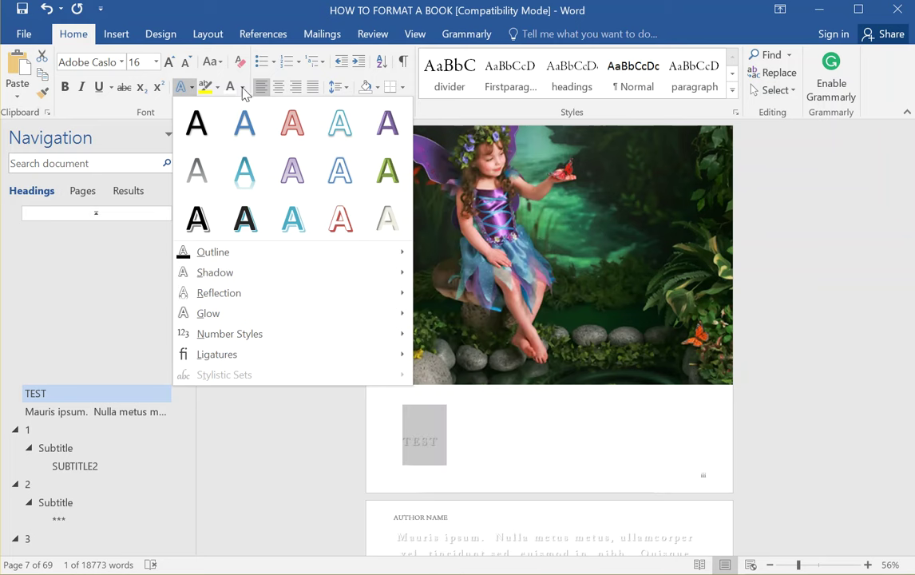
{"action": "left_click", "coordinate": [245, 94]}
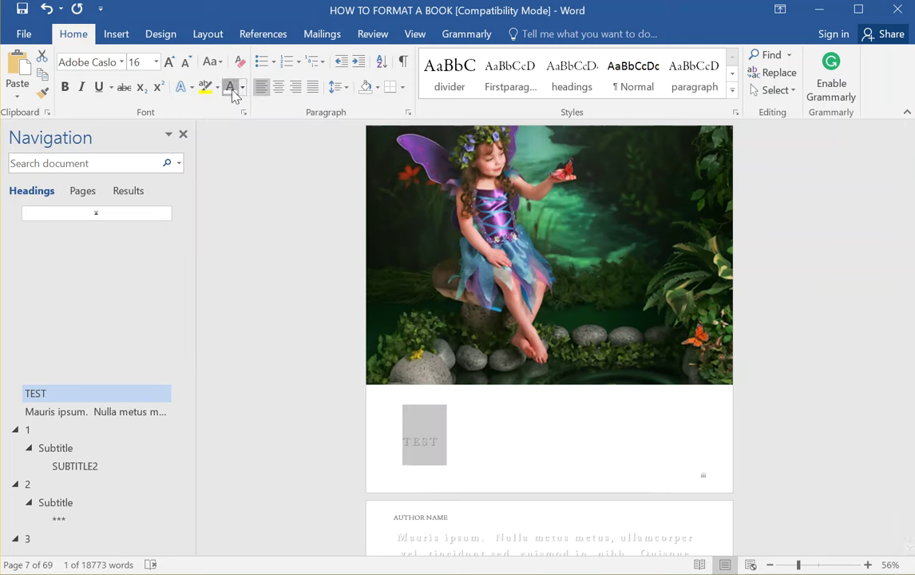
{"action": "left_click", "coordinate": [242, 88]}
{"action": "left_click", "coordinate": [240, 107]}
{"action": "left_click", "coordinate": [453, 443]}
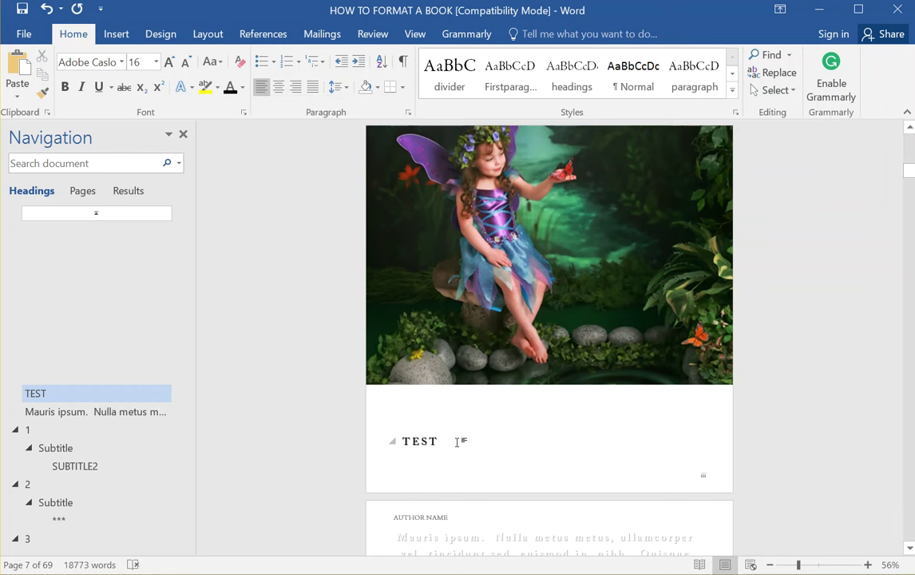
{"action": "key", "text": "BackSpace"}
{"action": "key", "text": "BackSpace"}
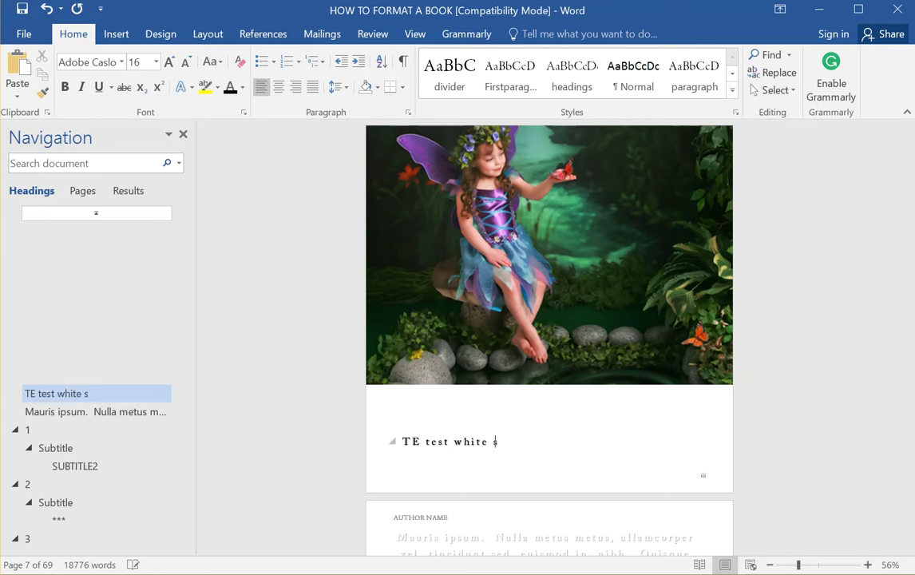
Step: Complete the heading as 'TE test white sapce'
{"action": "type", "text": "test white sapce"}
{"action": "scroll", "coordinate": [543, 353], "scroll_direction": "up", "scroll_amount": 2}
{"action": "scroll", "coordinate": [464, 260], "scroll_direction": "up", "scroll_amount": 15}
{"action": "scroll", "coordinate": [467, 276], "scroll_direction": "down", "scroll_amount": 15}
{"action": "scroll", "coordinate": [466, 280], "scroll_direction": "down", "scroll_amount": 5}
{"action": "scroll", "coordinate": [539, 363], "scroll_direction": "up", "scroll_amount": 10}
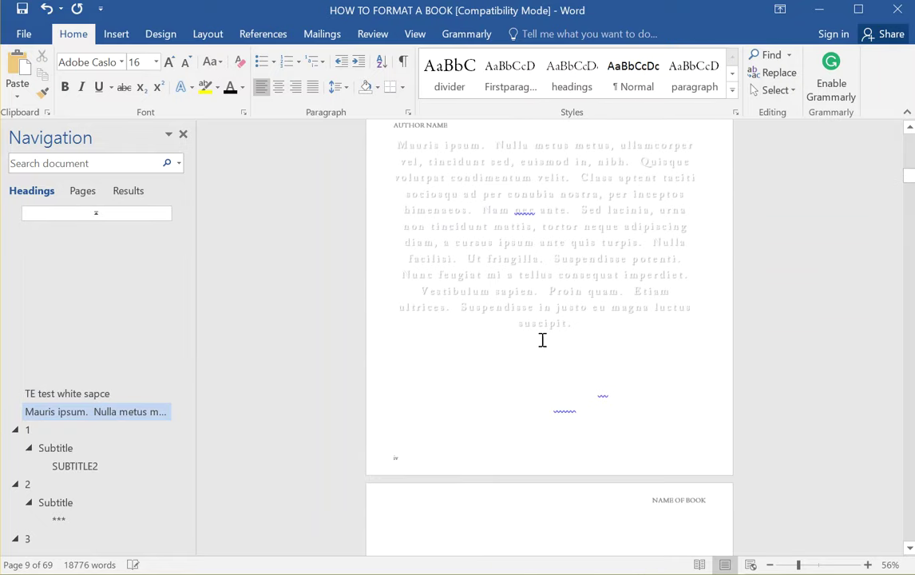
{"action": "scroll", "coordinate": [511, 391], "scroll_direction": "down", "scroll_amount": 5}
{"action": "scroll", "coordinate": [540, 429], "scroll_direction": "up", "scroll_amount": 10}
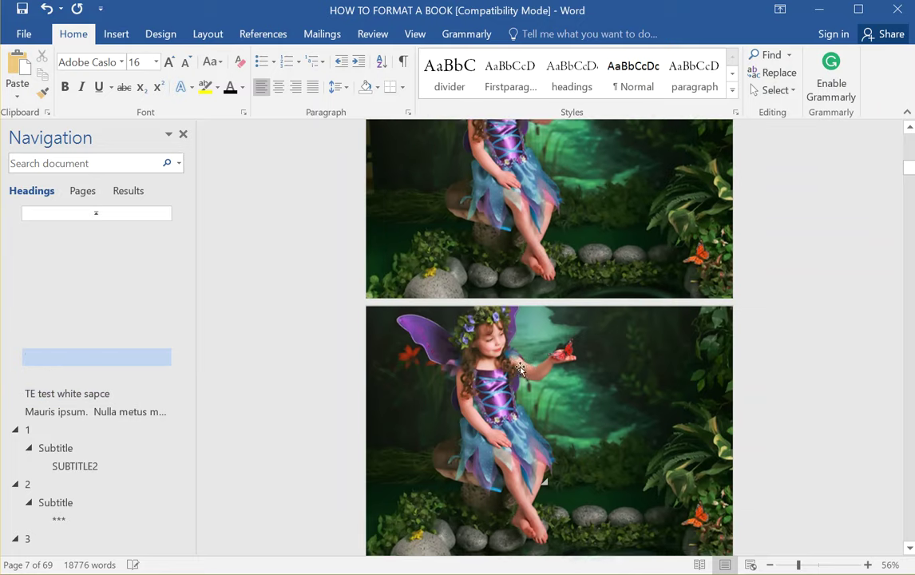
{"action": "scroll", "coordinate": [462, 354], "scroll_direction": "down", "scroll_amount": 3}
Step: Delete the second fairy picture and run a spelling check with F7
{"action": "left_click", "coordinate": [453, 439]}
{"action": "left_click", "coordinate": [380, 511]}
{"action": "key", "text": "Delete"}
{"action": "key", "text": "Delete"}
{"action": "key", "text": "Delete"}
{"action": "key", "text": "Delete"}
{"action": "key", "text": "Delete"}
{"action": "key", "text": "Delete"}
{"action": "scroll", "coordinate": [548, 395], "scroll_direction": "up", "scroll_amount": 1}
{"action": "scroll", "coordinate": [499, 381], "scroll_direction": "up", "scroll_amount": 3}
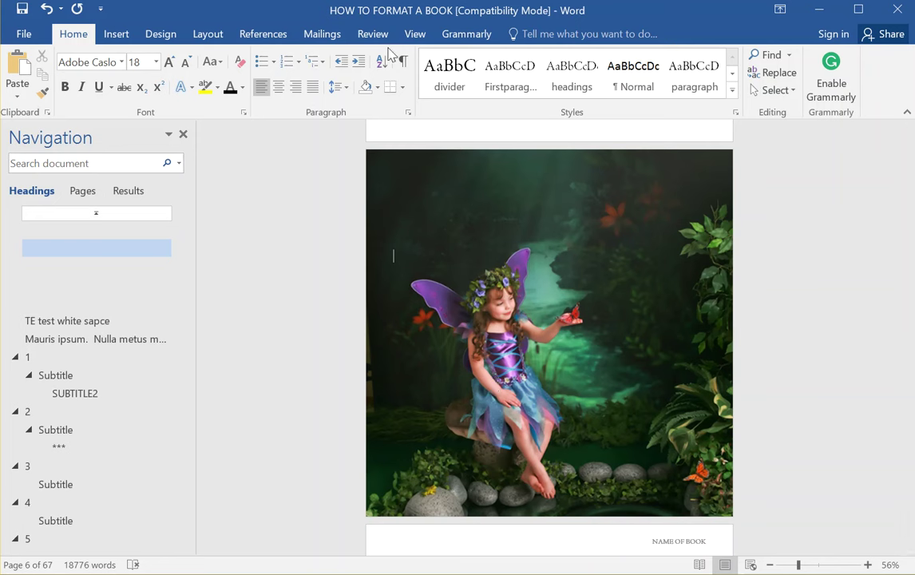
{"action": "key", "text": "F7"}
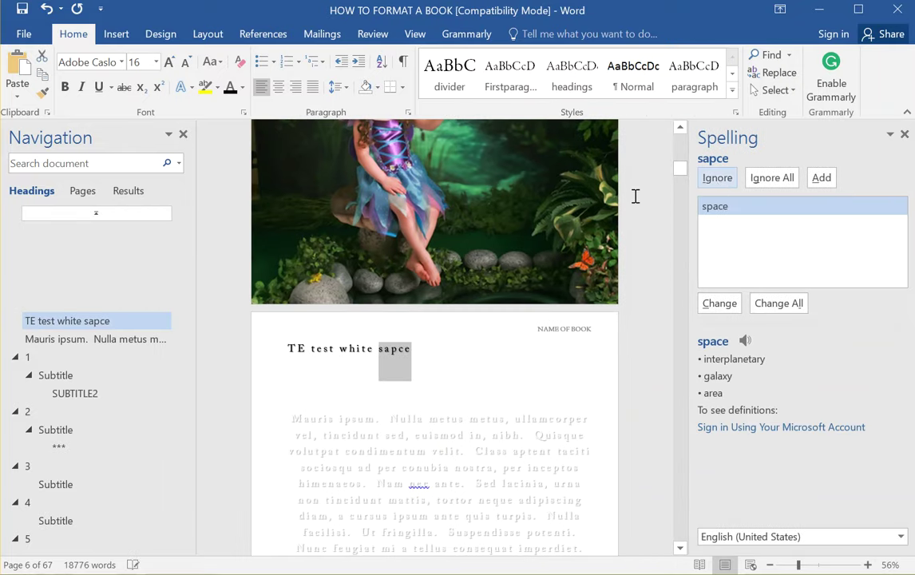